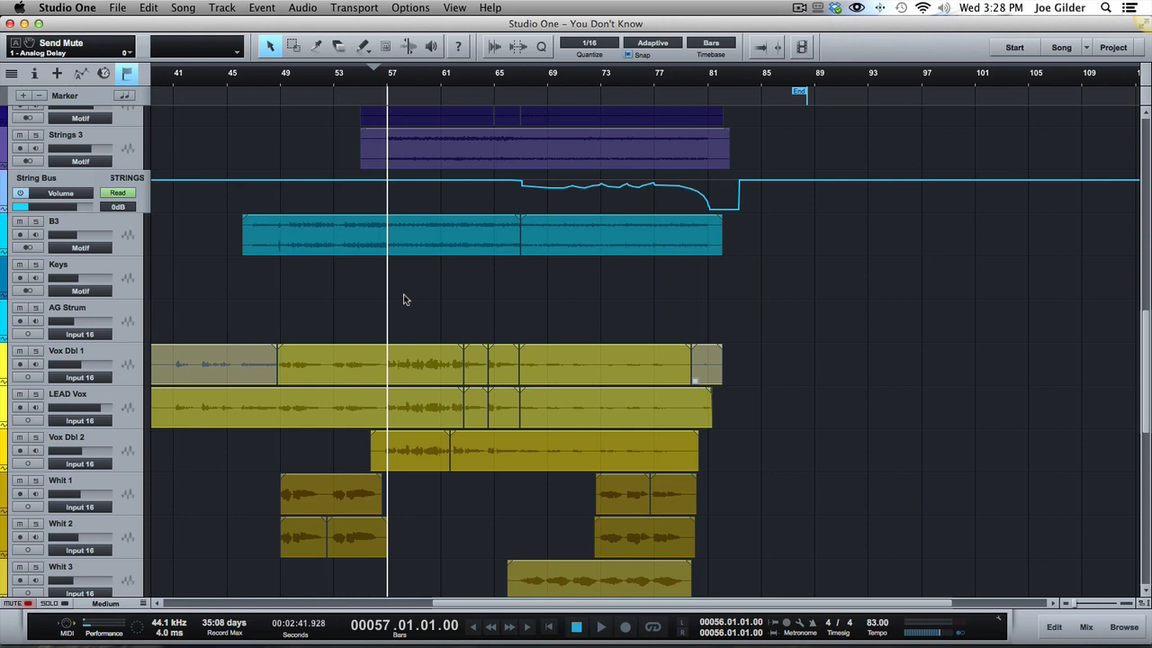
Look over the song's tracks in the arrangement, then show the mixer and check the Pro EQ on the Kick Out channel.
{"action": "scroll", "coordinate": [483, 480], "scroll_direction": "down", "scroll_amount": 10}
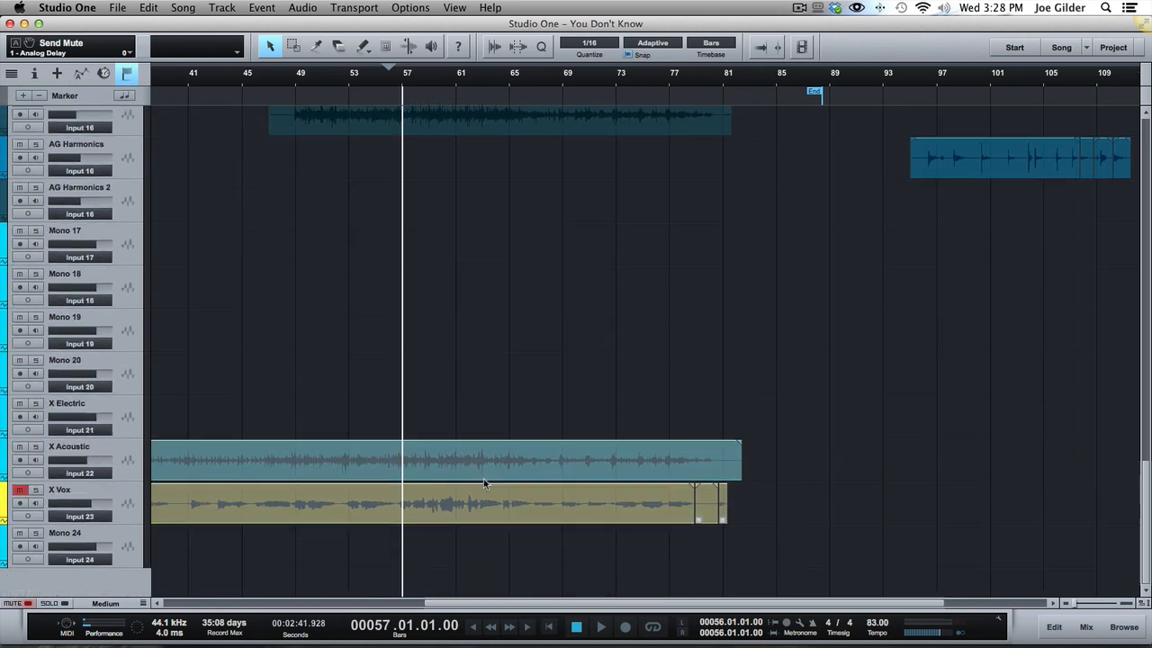
{"action": "scroll", "coordinate": [483, 484], "scroll_direction": "up", "scroll_amount": 10}
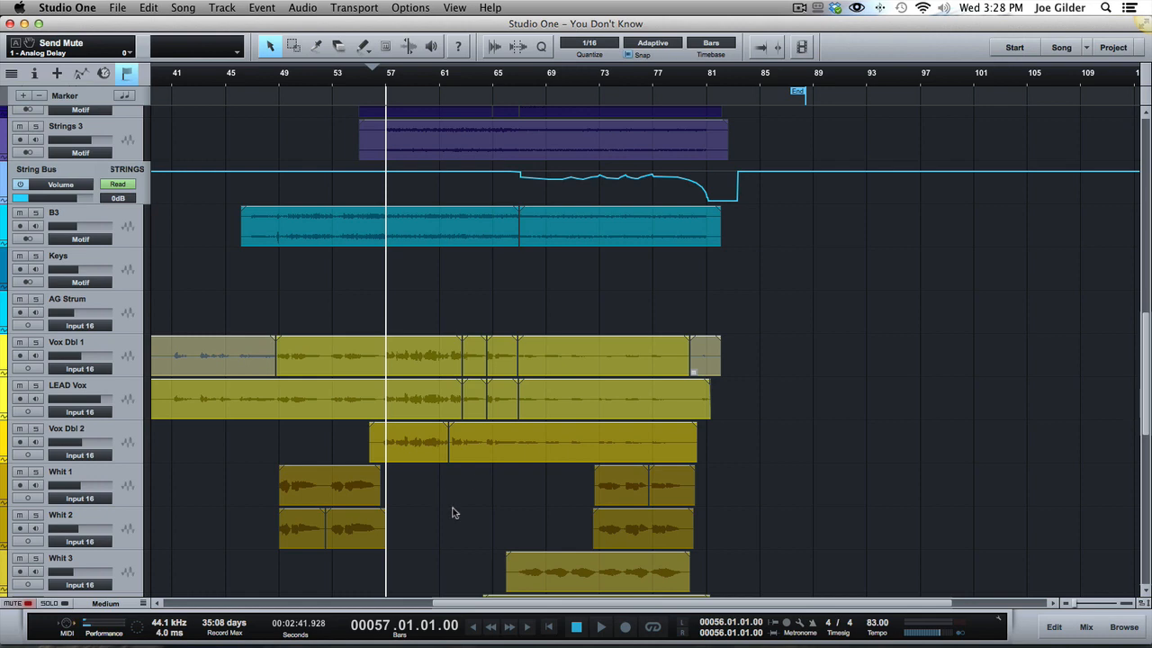
{"action": "scroll", "coordinate": [453, 512], "scroll_direction": "up", "scroll_amount": 10}
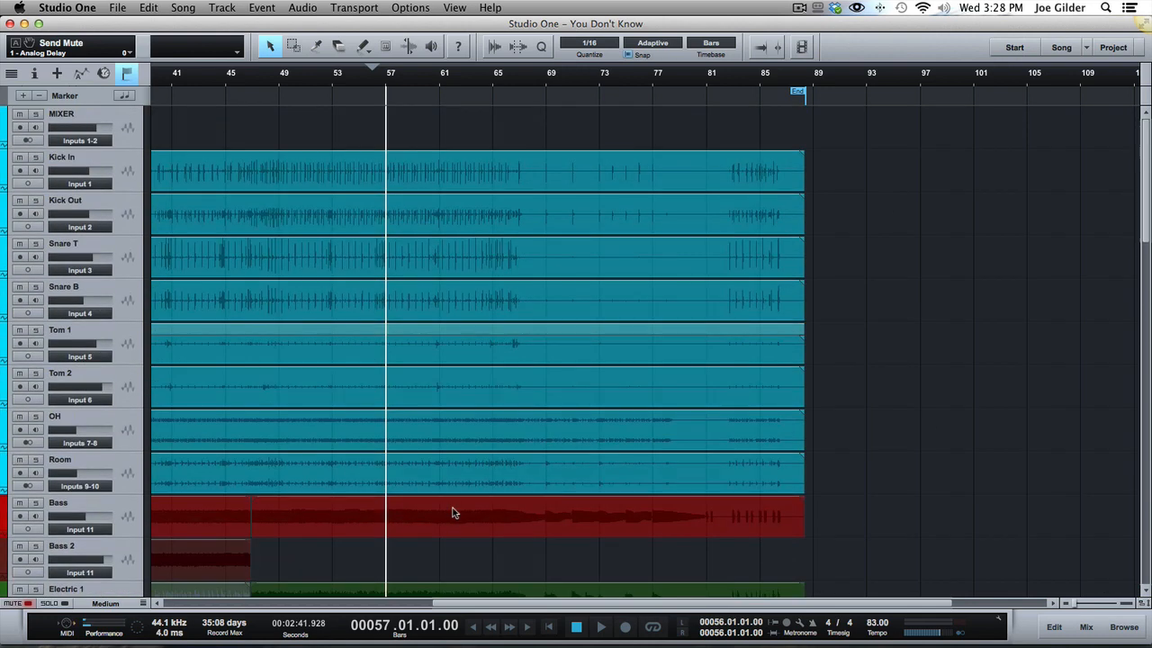
{"action": "key", "text": "F3"}
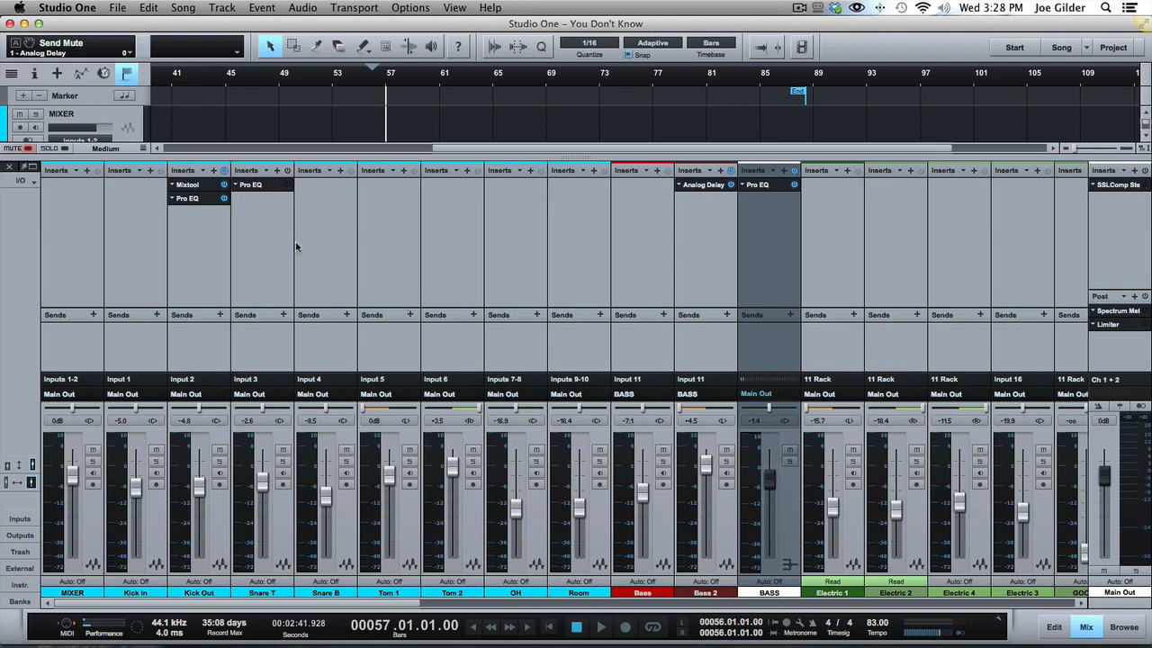
{"action": "left_click", "coordinate": [204, 201]}
{"action": "left_click", "coordinate": [720, 96]}
Inspect the Pro EQ insert on the BASS bus in the mixer and close it again.
{"action": "scroll", "coordinate": [218, 253], "scroll_direction": "right", "scroll_amount": 3}
{"action": "scroll", "coordinate": [225, 261], "scroll_direction": "right", "scroll_amount": 2}
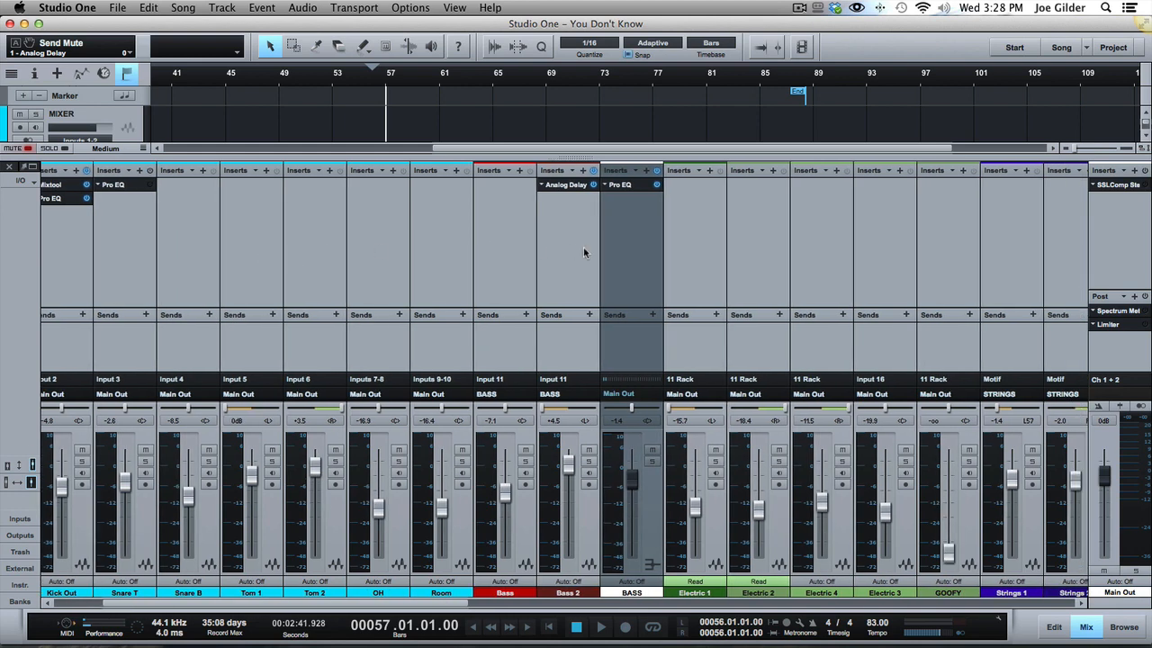
{"action": "left_click", "coordinate": [619, 267]}
{"action": "left_click", "coordinate": [633, 184]}
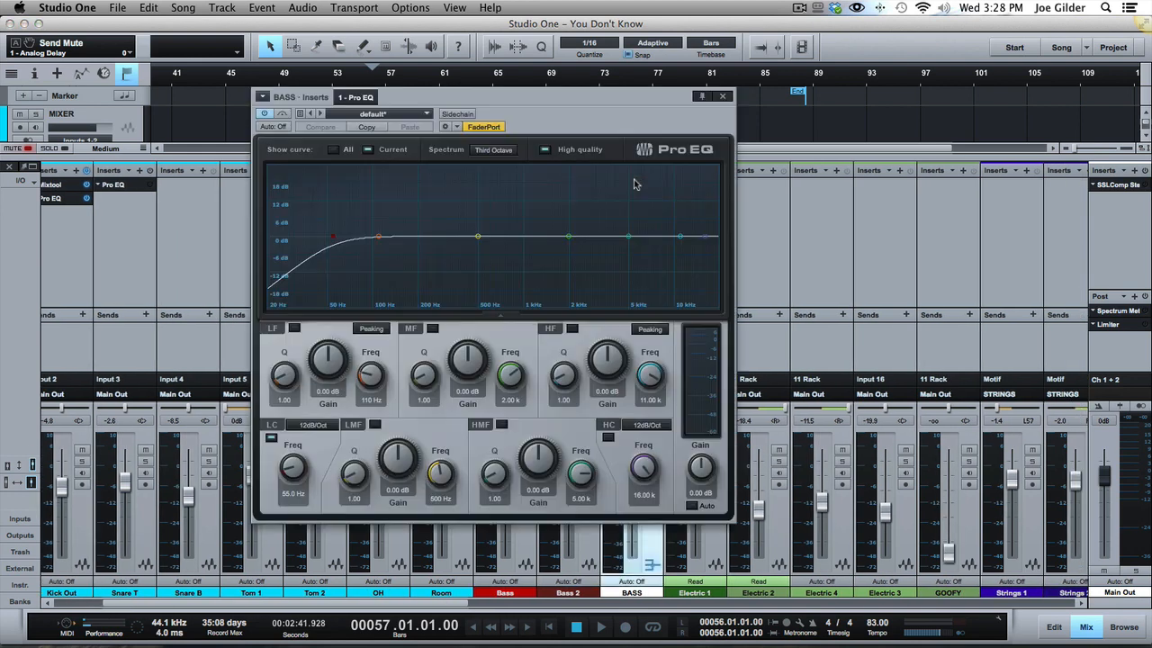
{"action": "left_click", "coordinate": [722, 97]}
Mute the VOX and Whit buses in the mixer and play the song from bar 57 without them.
{"action": "scroll", "coordinate": [718, 184], "scroll_direction": "right", "scroll_amount": 10}
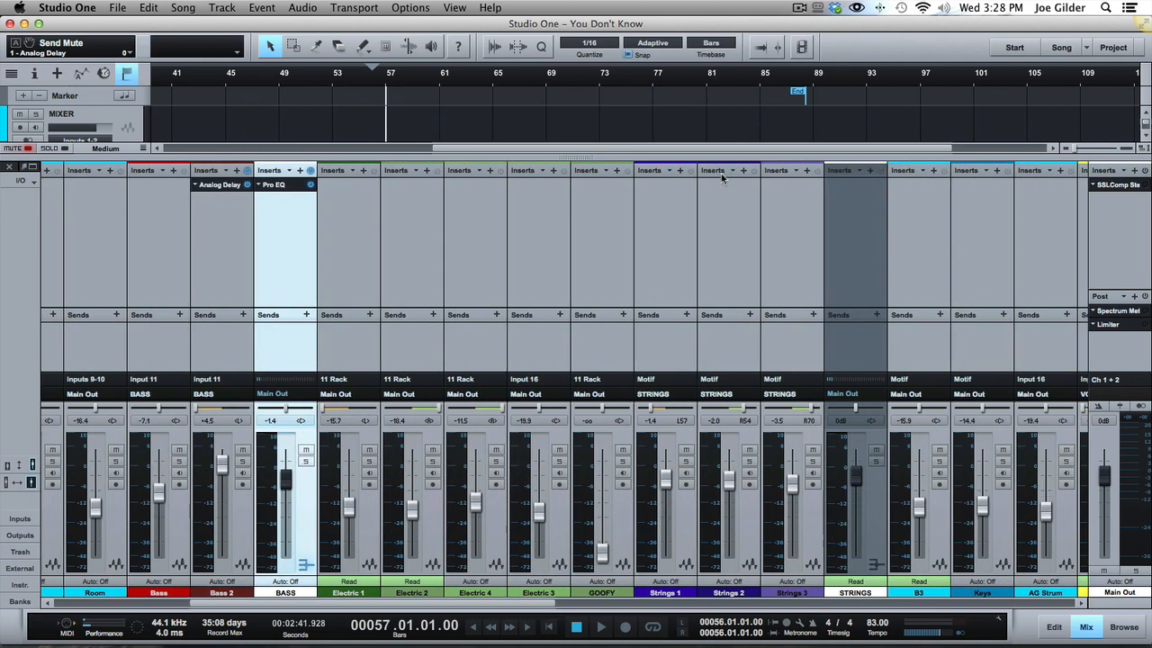
{"action": "scroll", "coordinate": [661, 257], "scroll_direction": "right", "scroll_amount": 10}
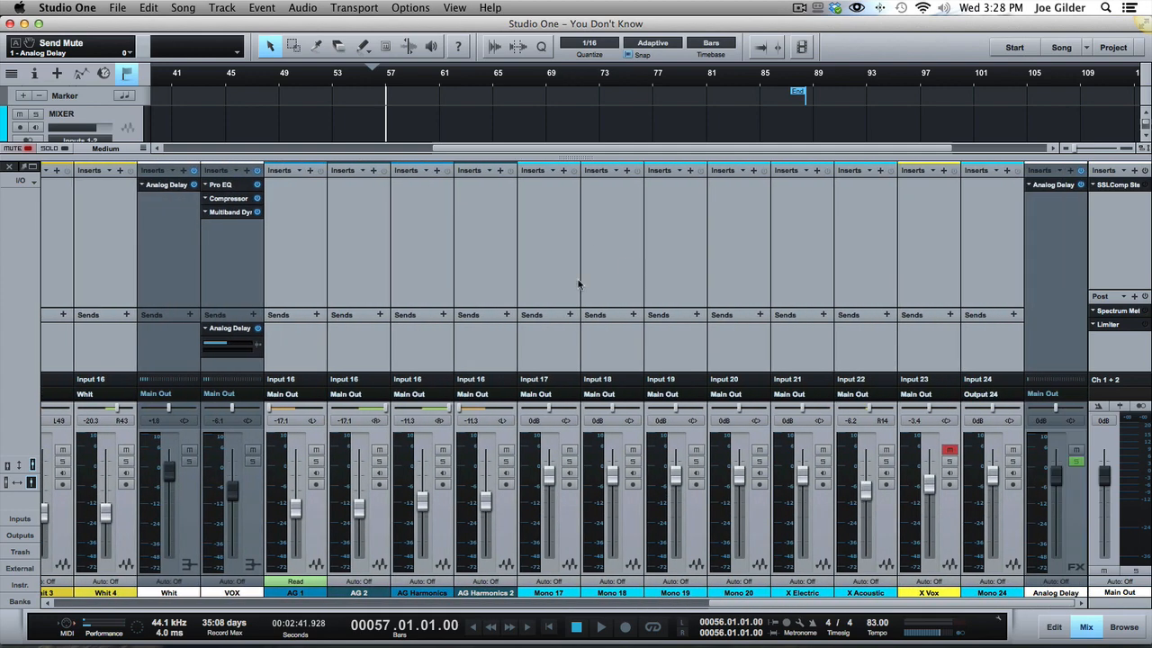
{"action": "scroll", "coordinate": [464, 282], "scroll_direction": "left", "scroll_amount": 8}
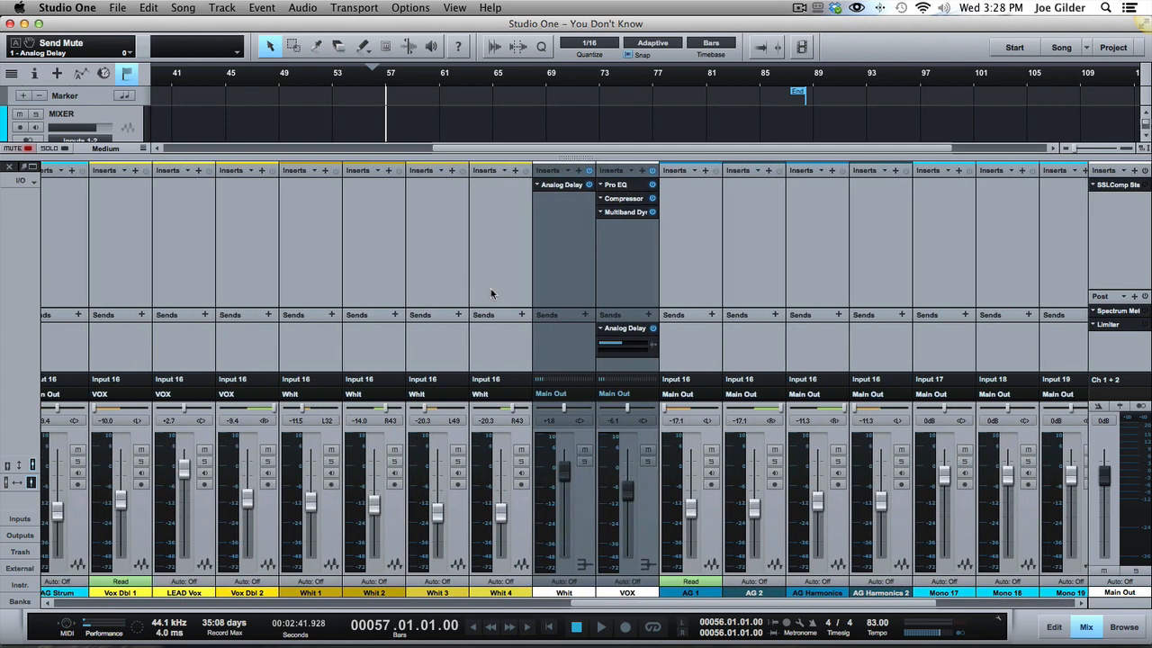
{"action": "left_click", "coordinate": [597, 288]}
{"action": "left_click", "coordinate": [589, 286]}
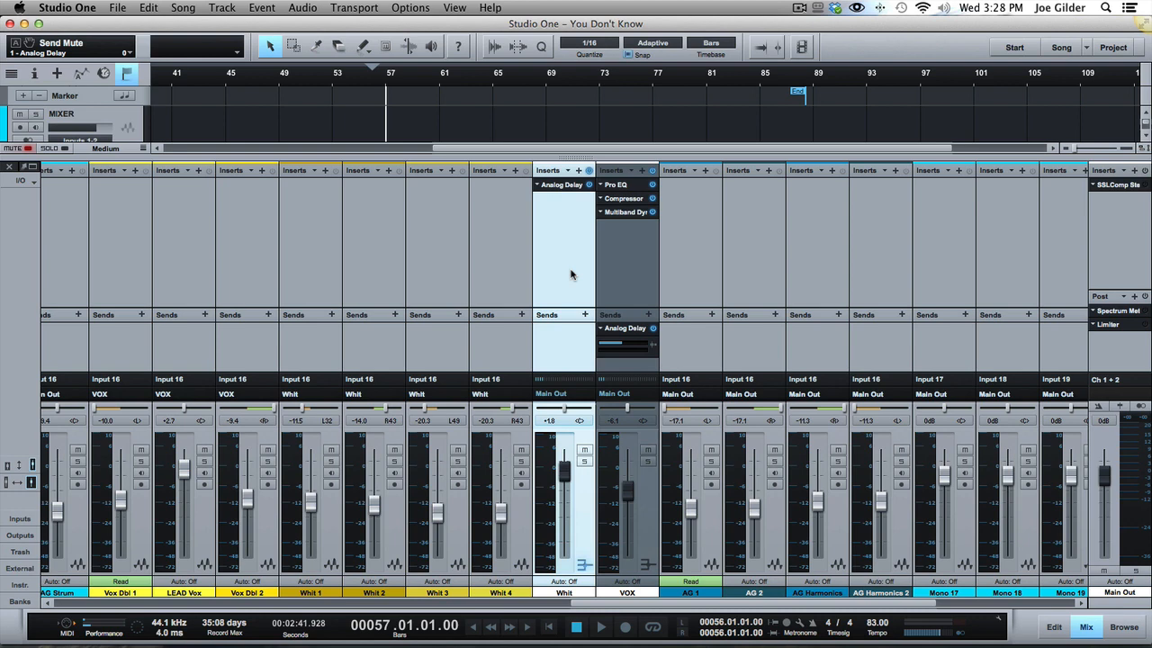
{"action": "left_click", "coordinate": [678, 261]}
{"action": "left_click", "coordinate": [654, 457]}
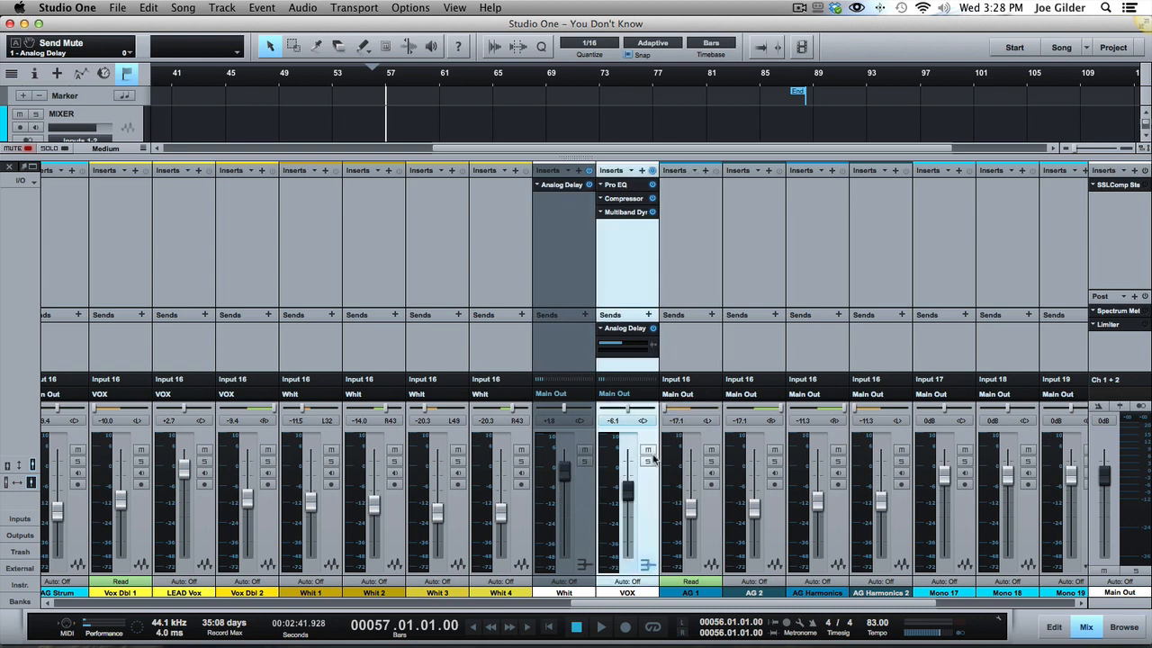
{"action": "left_click", "coordinate": [648, 450]}
{"action": "left_click", "coordinate": [584, 449]}
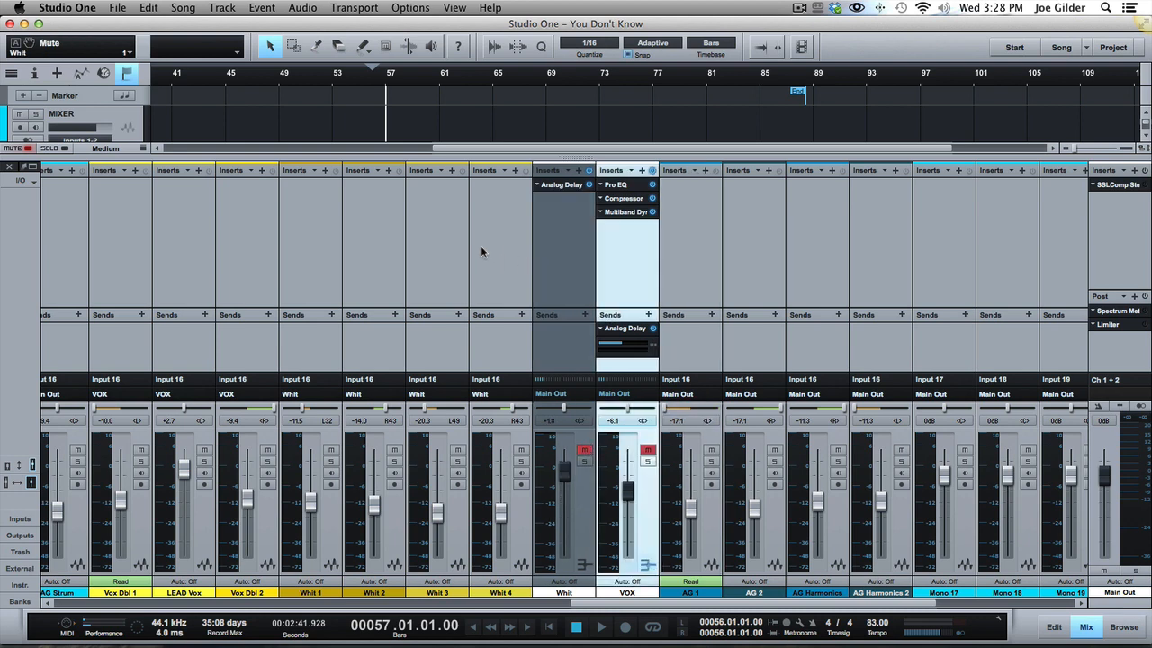
{"action": "key", "text": "space"}
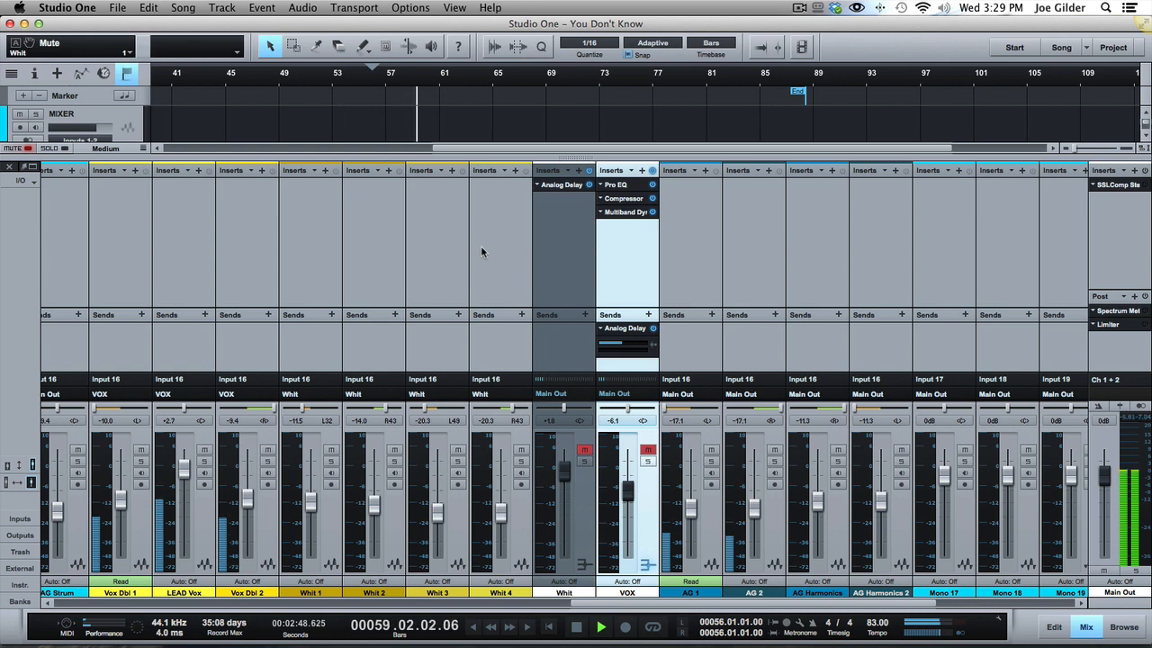
{"action": "key", "text": "space"}
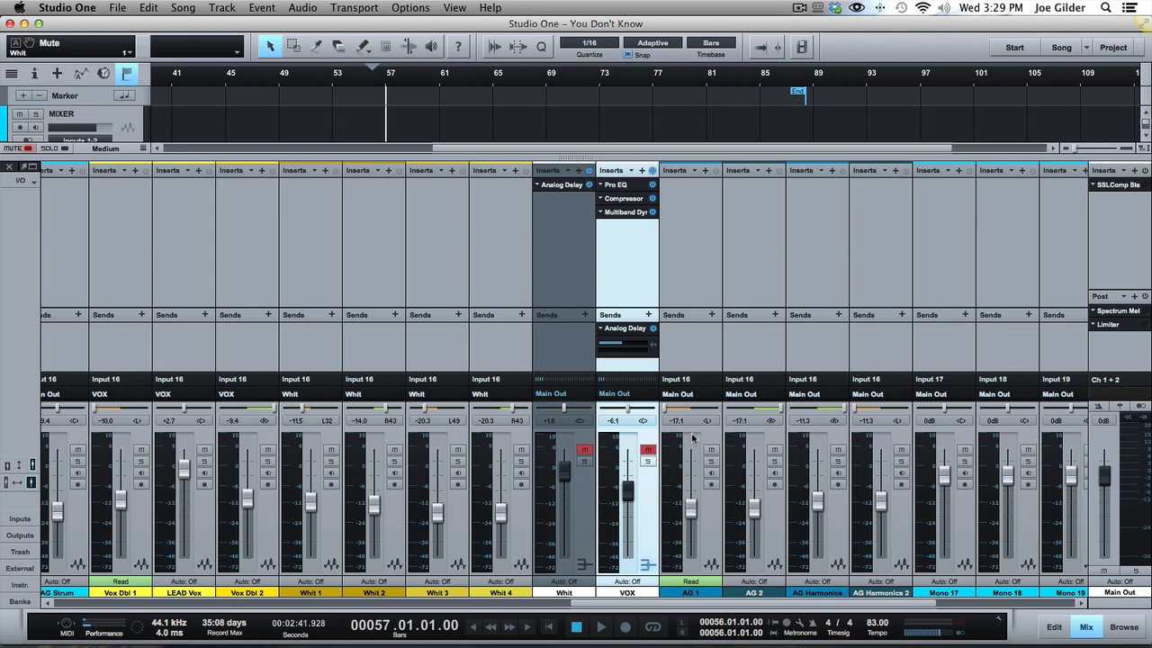
Unmute the VOX and Whit buses and return to the full arrangement view.
{"action": "left_click", "coordinate": [647, 450]}
{"action": "left_click", "coordinate": [595, 445]}
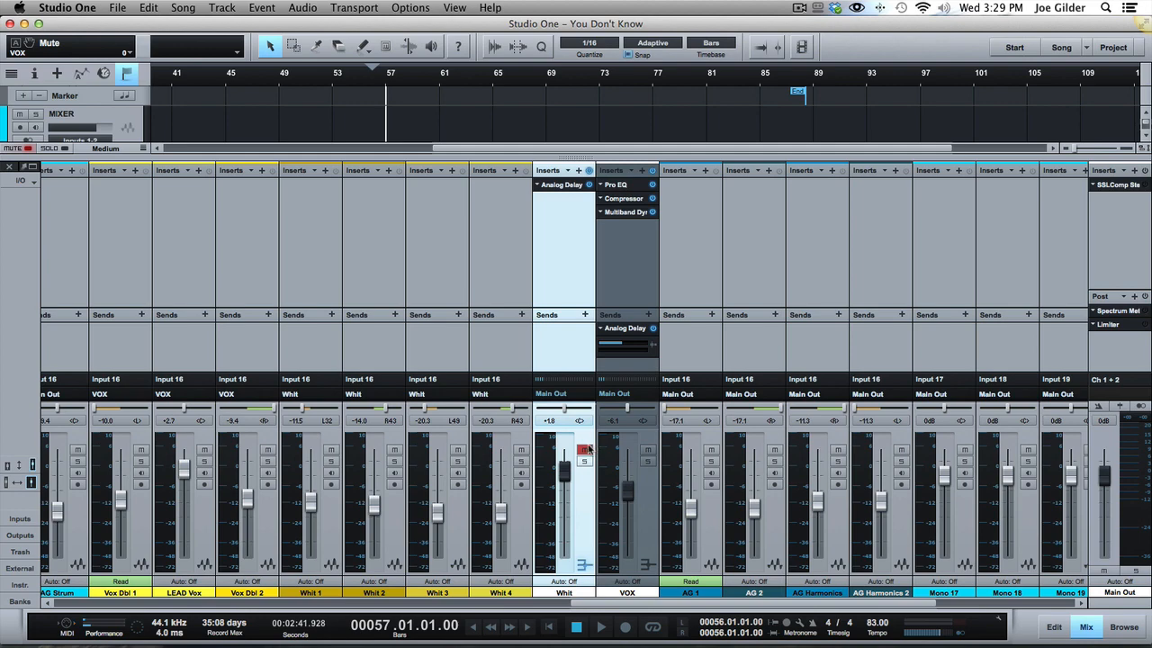
{"action": "key", "text": "F3"}
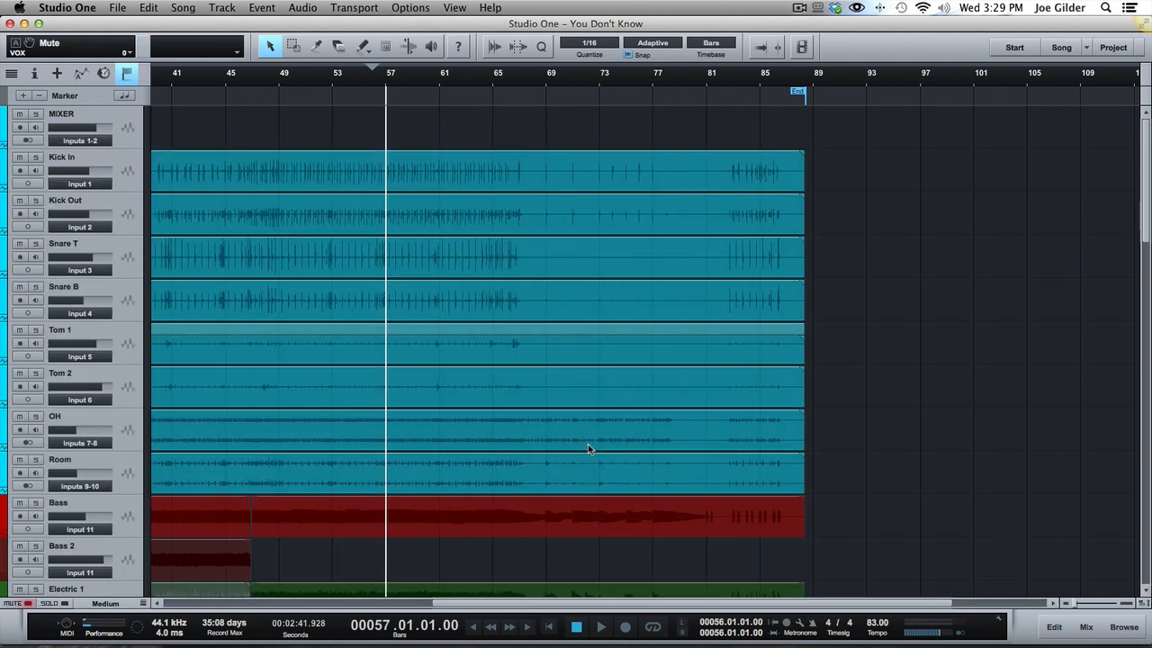
{"action": "scroll", "coordinate": [480, 353], "scroll_direction": "down", "scroll_amount": 5}
{"action": "scroll", "coordinate": [480, 353], "scroll_direction": "up", "scroll_amount": 5}
{"action": "key", "text": "F3"}
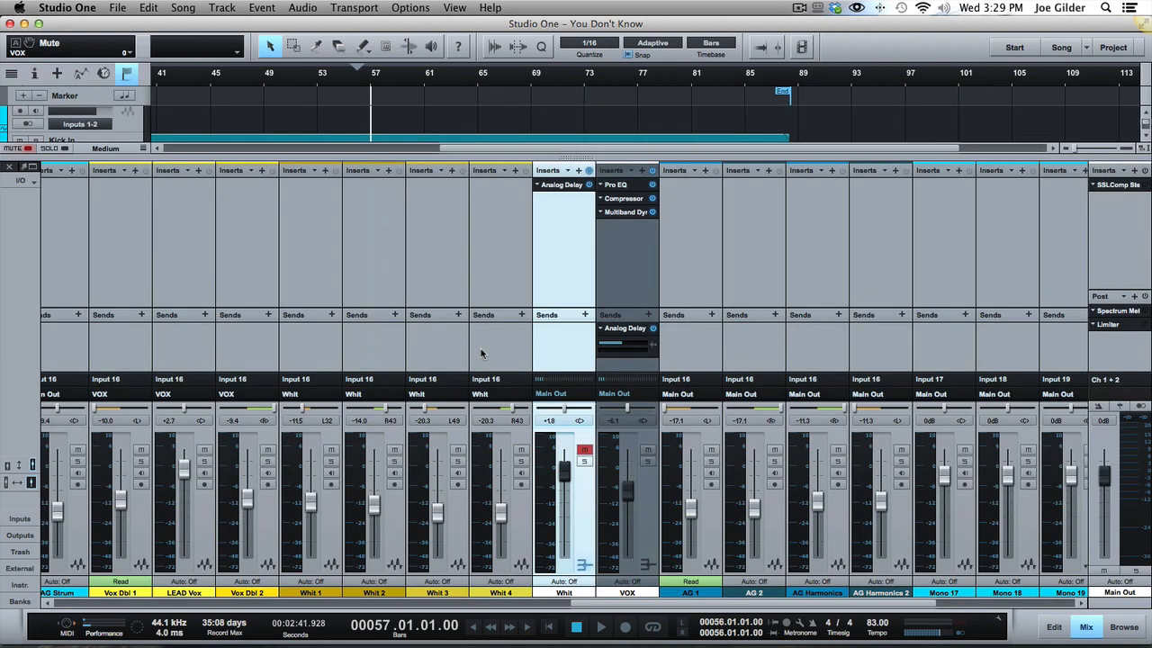
{"action": "key", "text": "F3"}
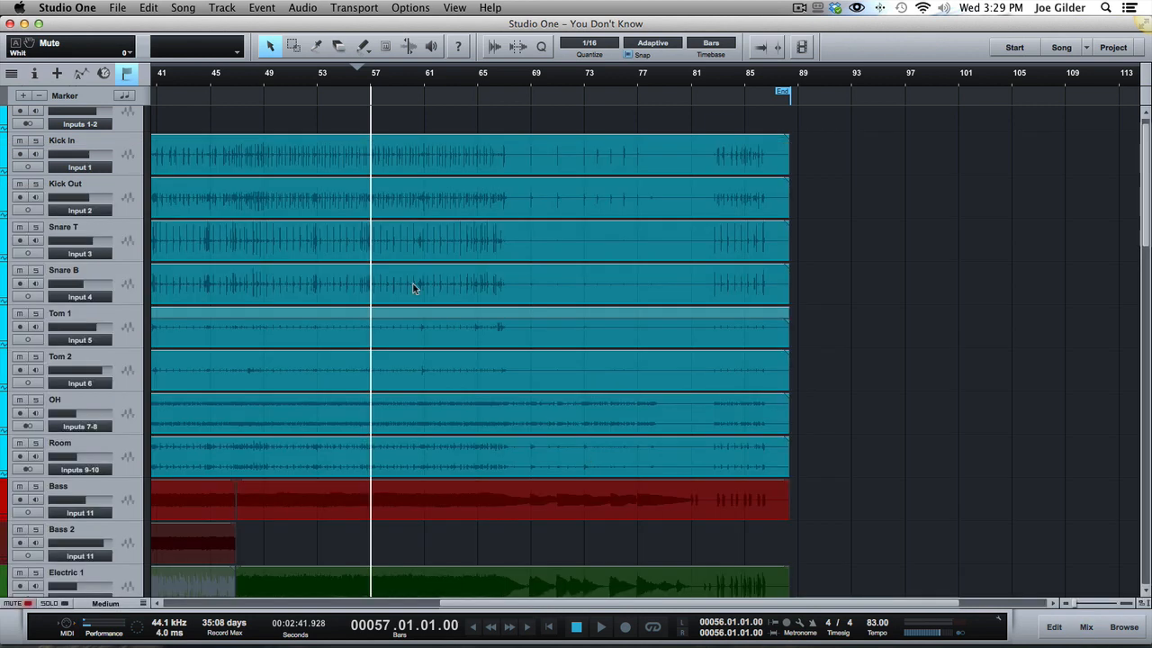
Play the song from bar 57 with the vocals in the mix while viewing the strings and vocal tracks.
{"action": "scroll", "coordinate": [414, 287], "scroll_direction": "down", "scroll_amount": 5}
{"action": "key", "text": "space"}
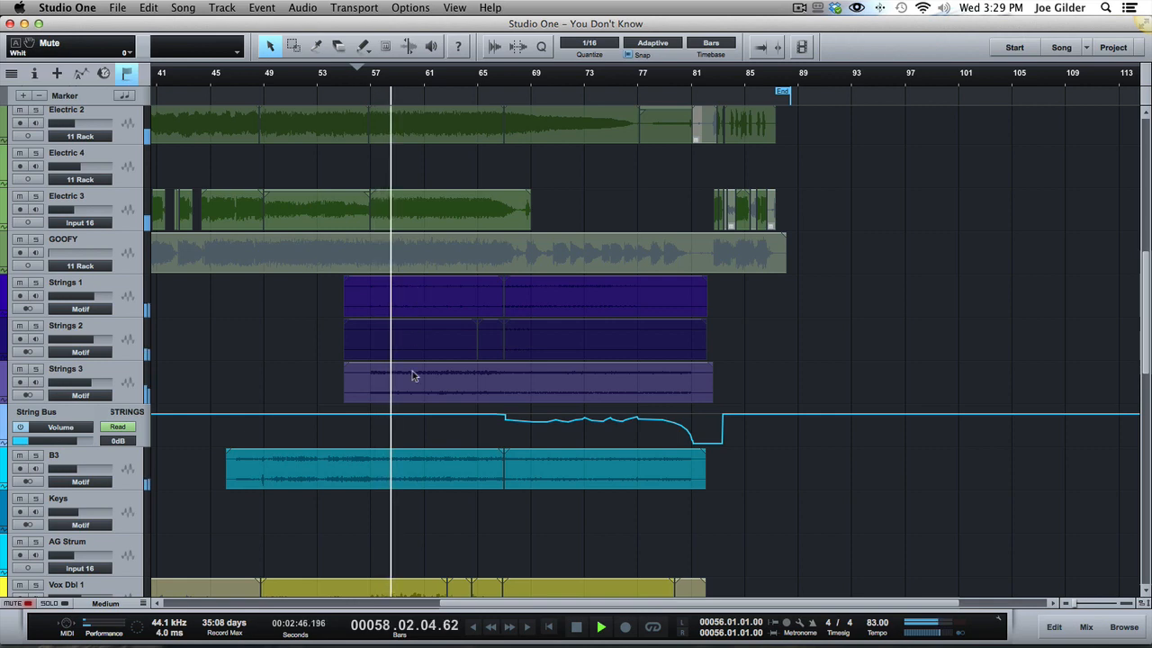
{"action": "scroll", "coordinate": [412, 376], "scroll_direction": "down", "scroll_amount": 4}
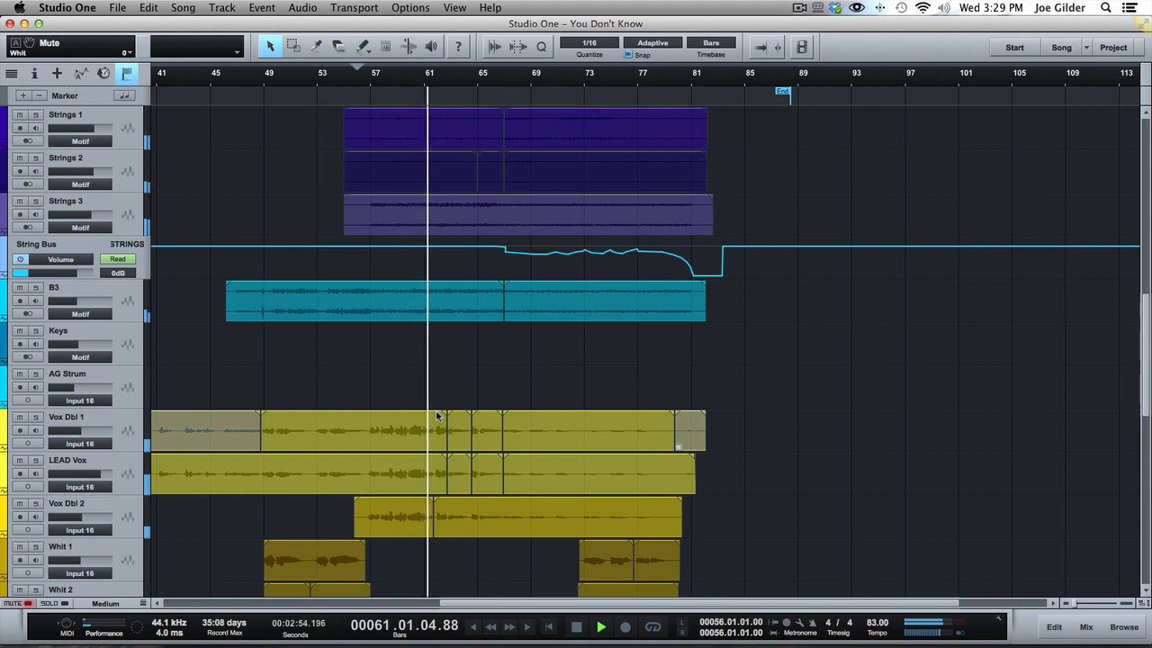
{"action": "key", "text": "space"}
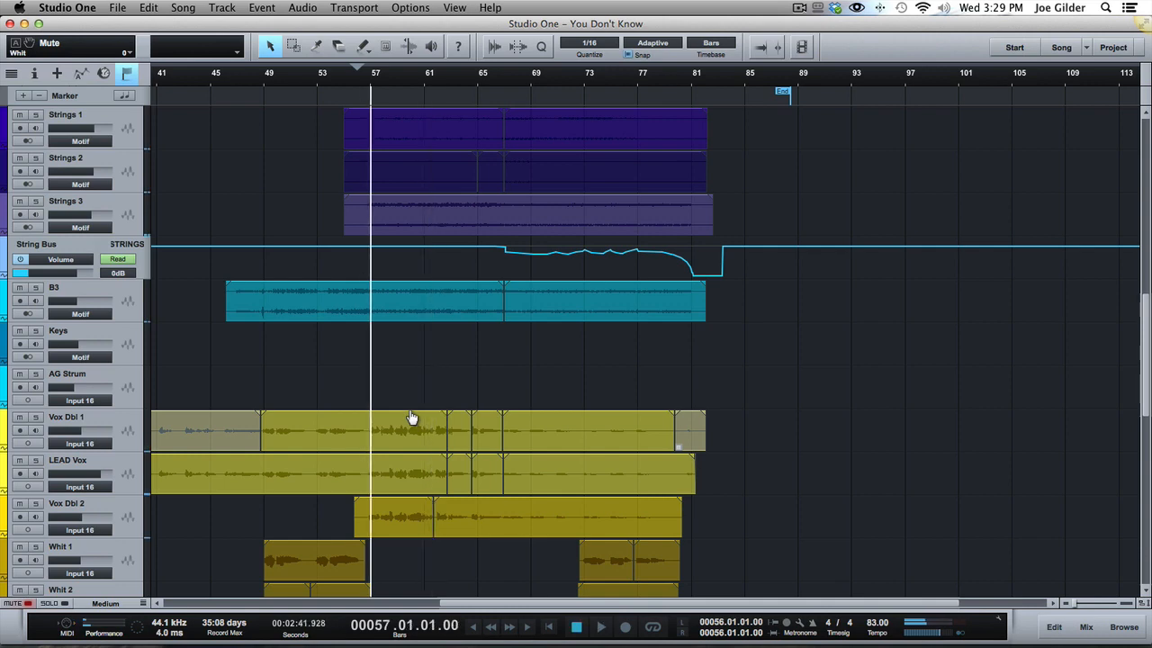
Solo the VOX bus in the mixer and return to the full arrangement view.
{"action": "key", "text": "F3"}
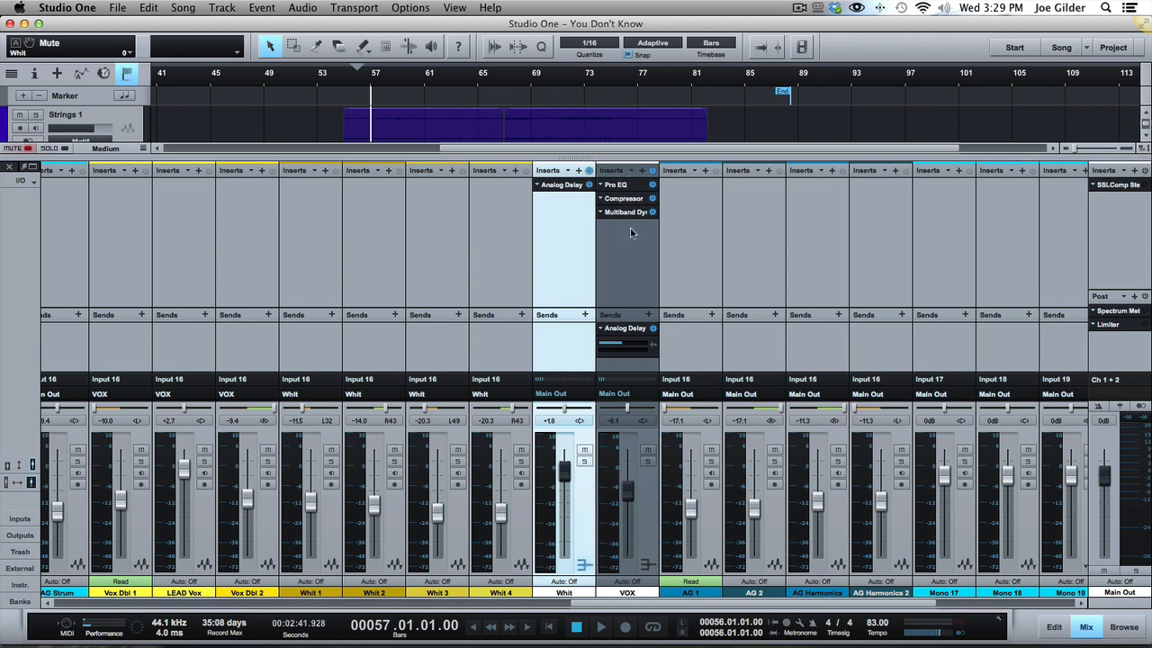
{"action": "left_click", "coordinate": [648, 460]}
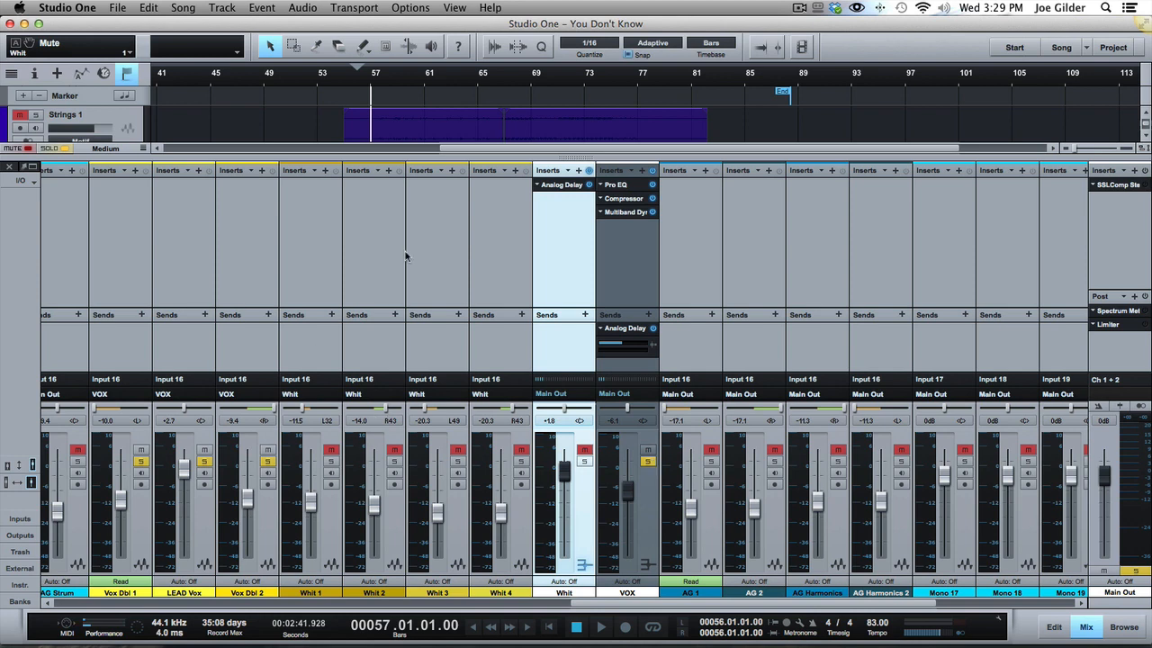
{"action": "key", "text": "F3"}
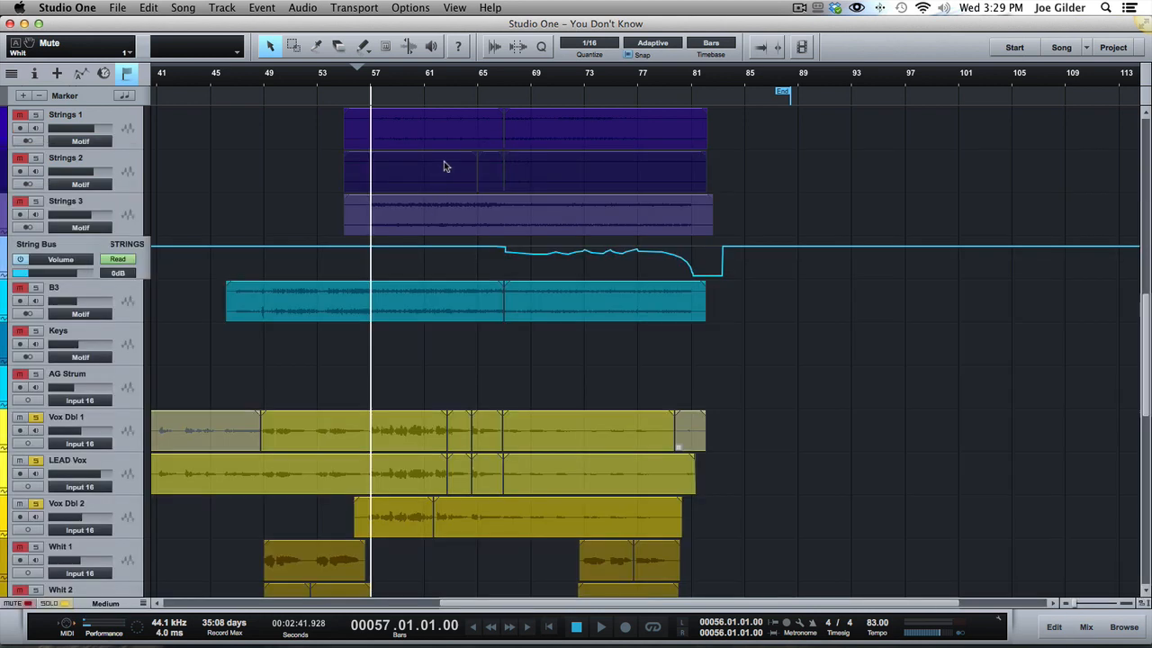
Audition short passages of the soloed vocals around bars 59 and 60 to find a playback start point.
{"action": "left_click", "coordinate": [414, 78]}
{"action": "key", "text": "space"}
{"action": "key", "text": "space"}
{"action": "left_click", "coordinate": [396, 79]}
{"action": "key", "text": "space"}
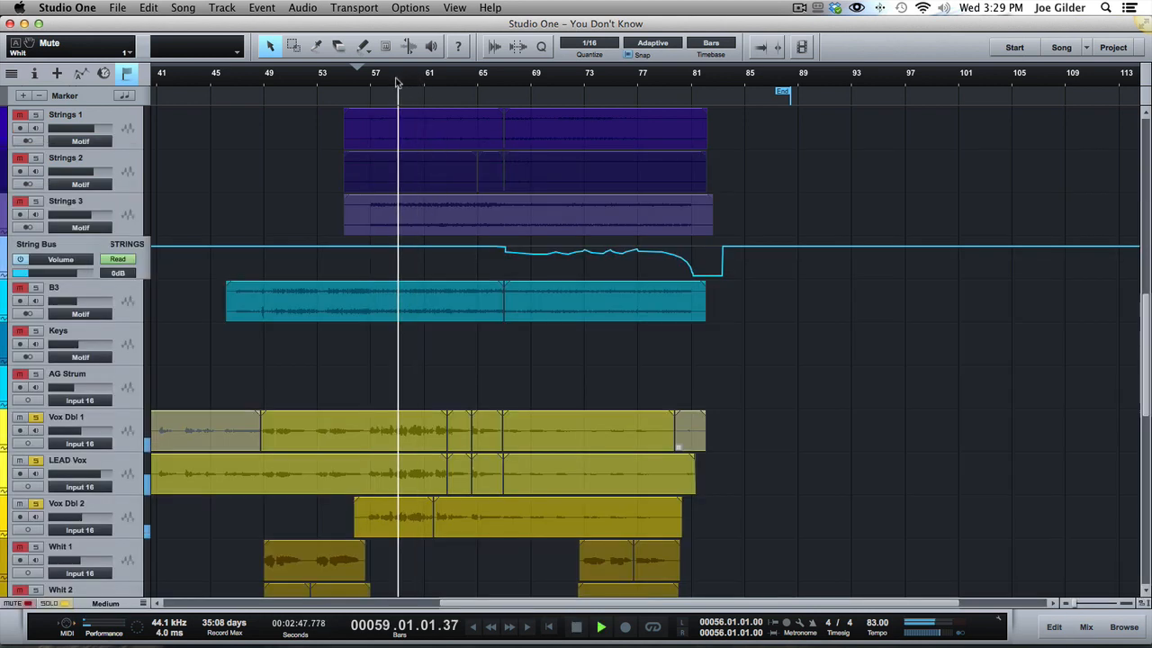
{"action": "key", "text": "space"}
{"action": "left_click", "coordinate": [412, 86]}
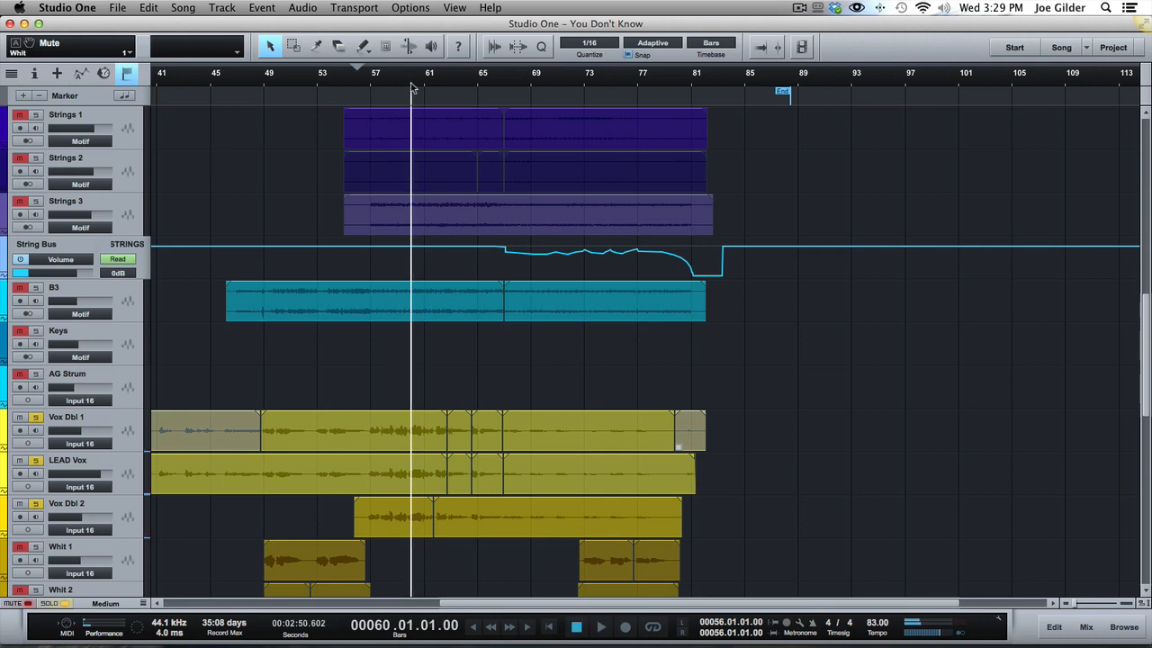
Zoom in around bar 60 and play the soloed vocals from bar 60, beat 4.
{"action": "left_click_drag", "start_coordinate": [412, 85], "coordinate": [411, 117]}
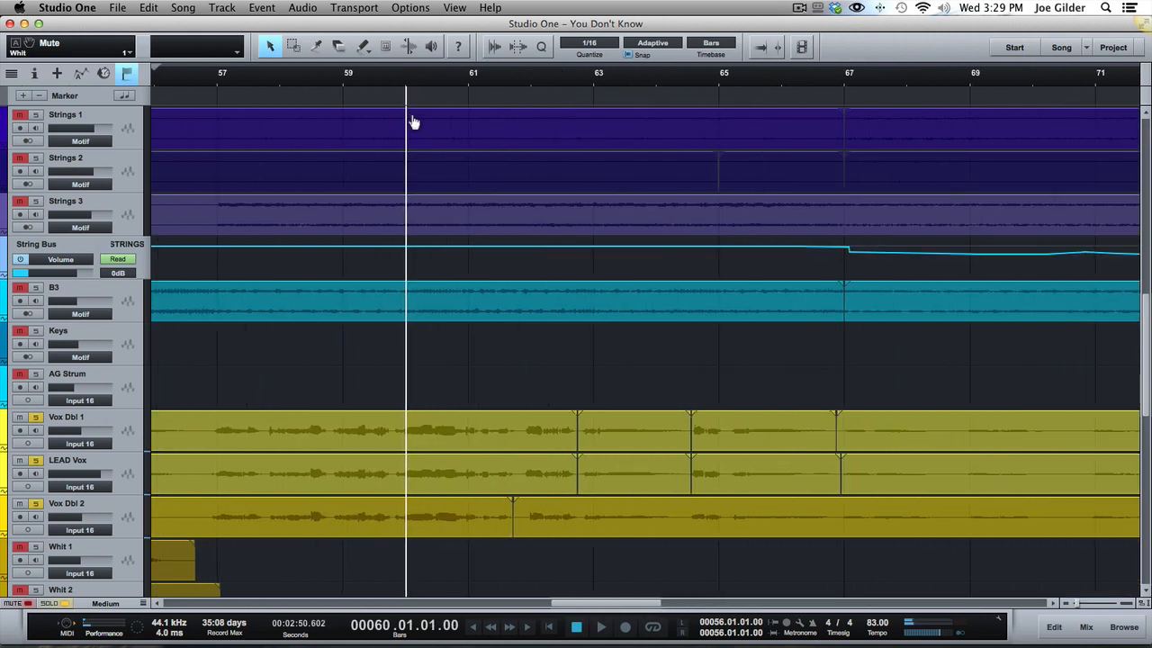
{"action": "left_click", "coordinate": [457, 95]}
{"action": "key", "text": "space"}
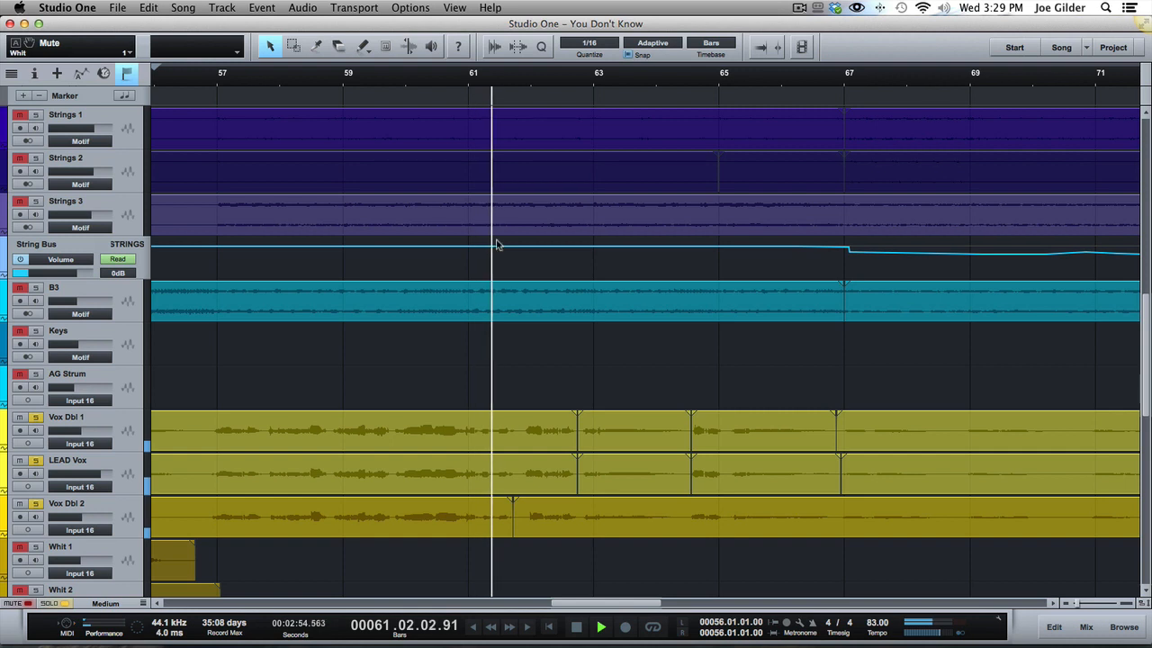
{"action": "scroll", "coordinate": [688, 515], "scroll_direction": "right", "scroll_amount": 1}
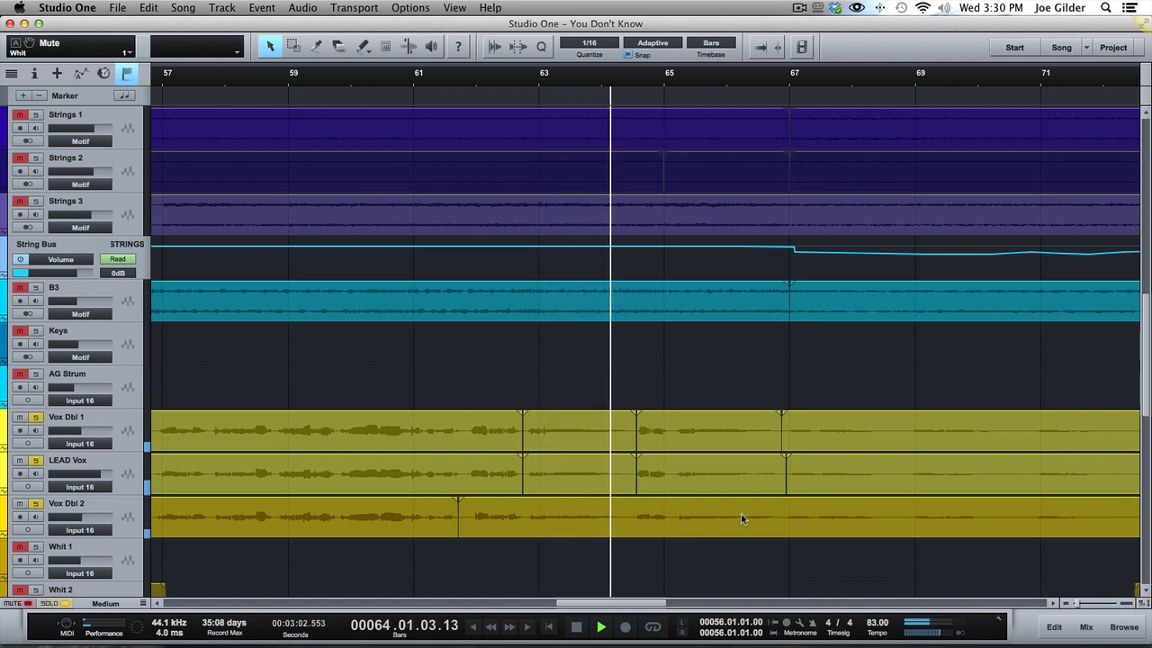
{"action": "key", "text": "space"}
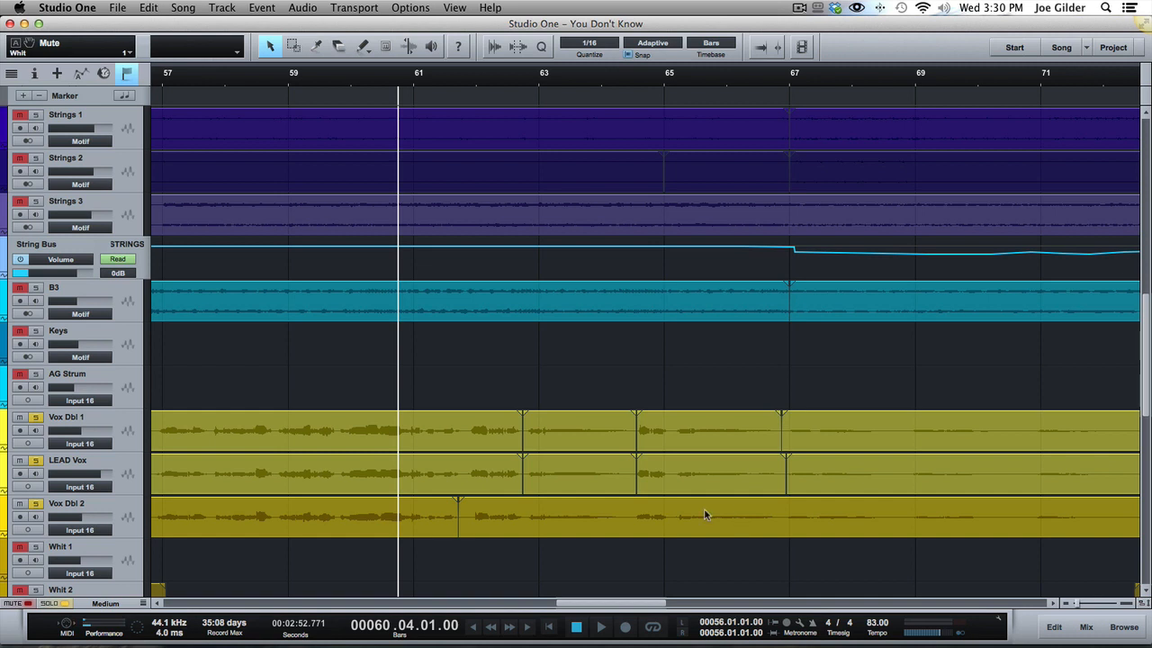
Select the Vox Dbl 1, LEAD Vox and Vox Dbl 2 tracks one after another.
{"action": "left_click", "coordinate": [129, 430]}
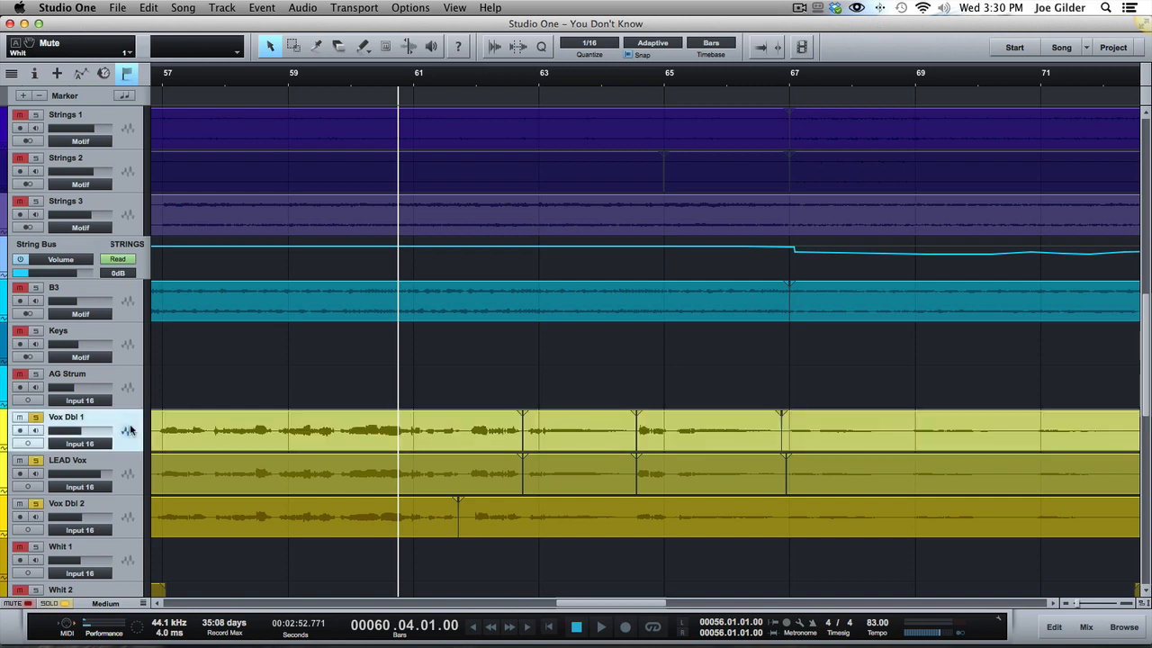
{"action": "left_click", "coordinate": [128, 472]}
{"action": "left_click", "coordinate": [129, 515]}
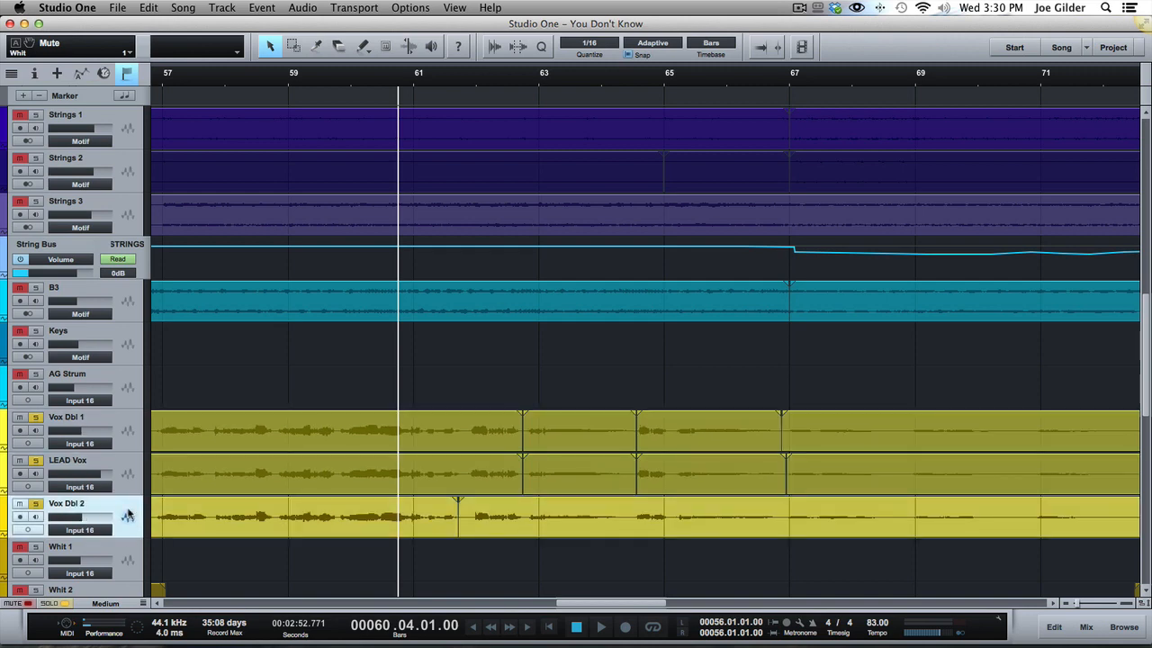
Take Vox Dbl 1 and Vox Dbl 2 out of solo in the mixer, leaving LEAD Vox soloed.
{"action": "key", "text": "F3"}
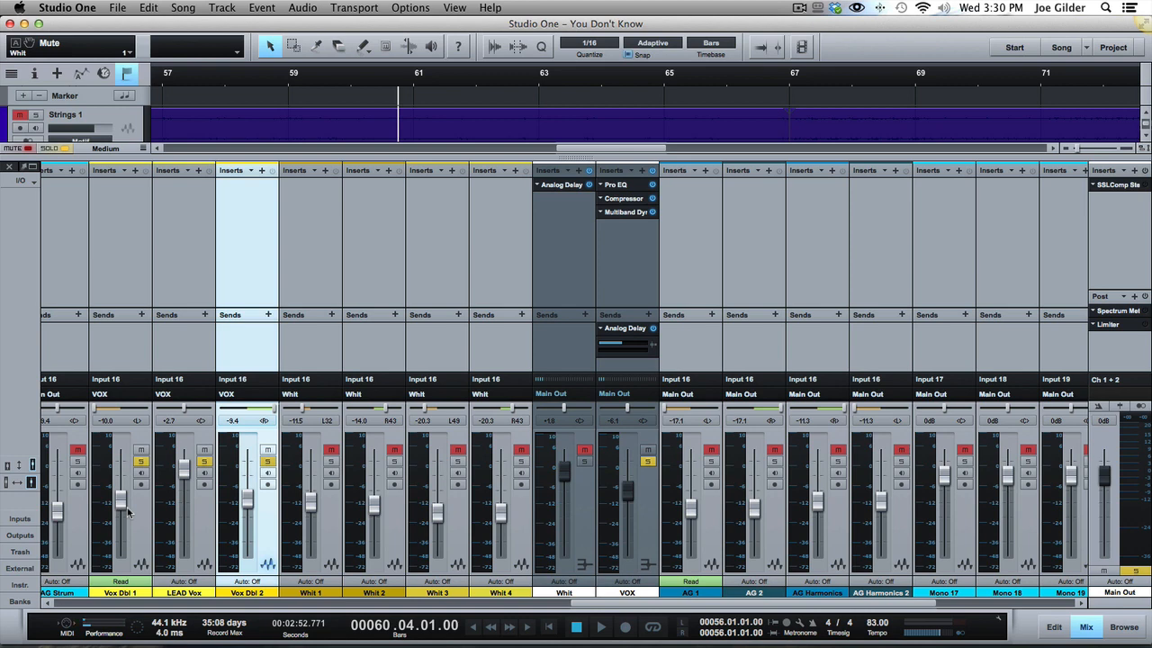
{"action": "left_click", "coordinate": [186, 332]}
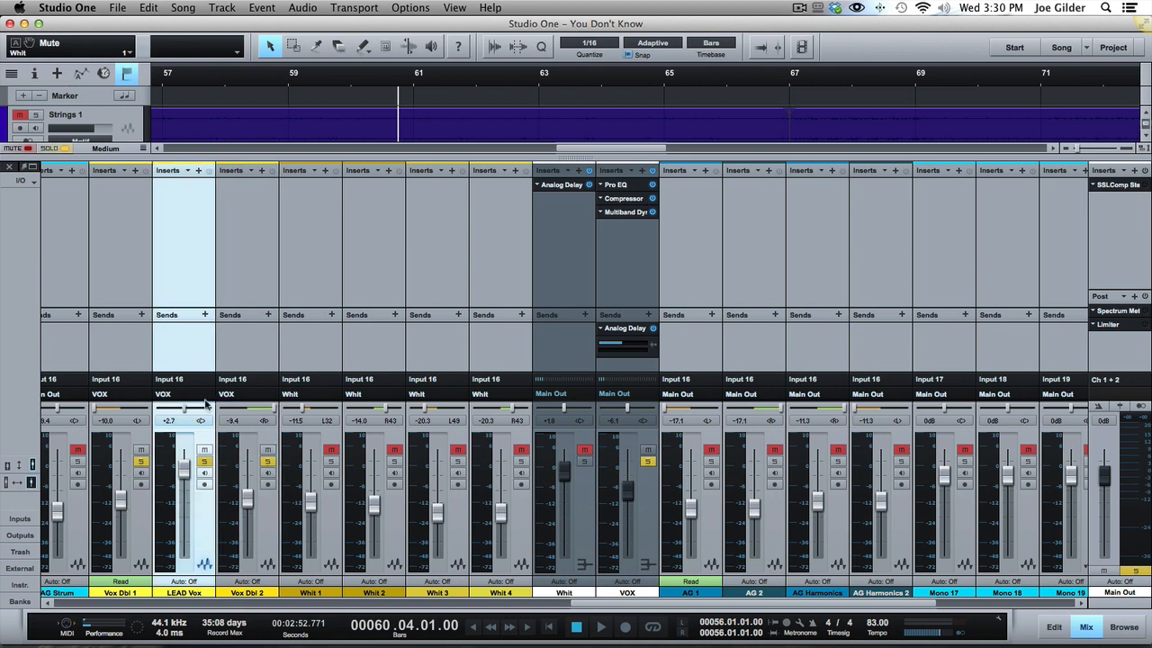
{"action": "left_click", "coordinate": [140, 461]}
{"action": "left_click", "coordinate": [267, 462]}
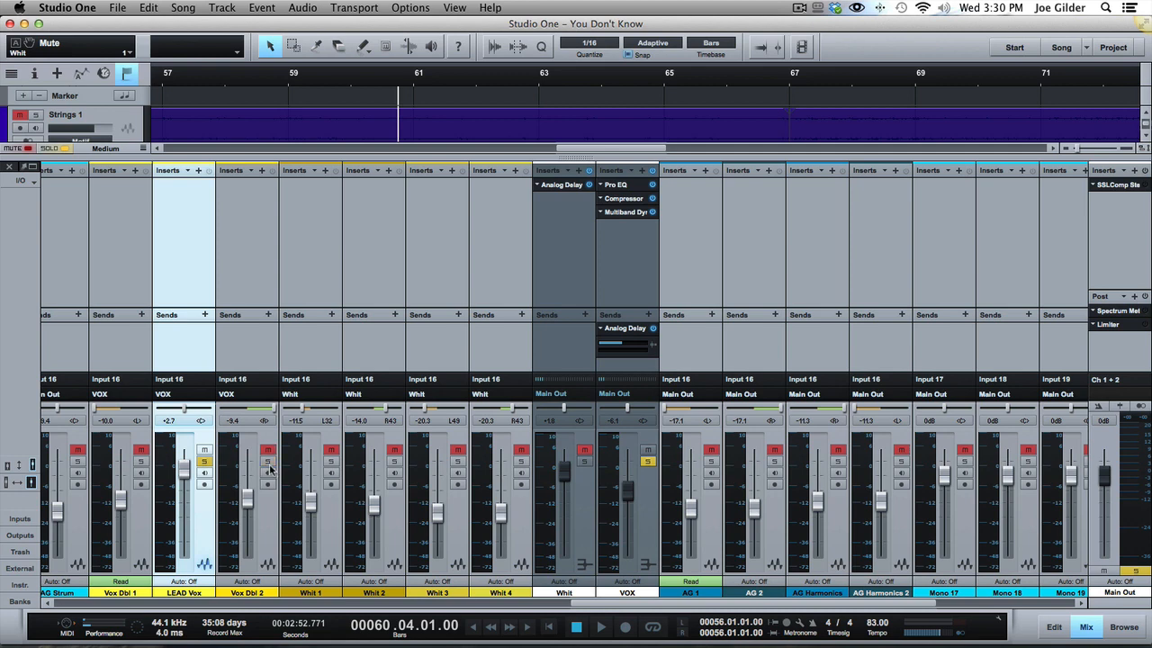
Play LEAD Vox alone from bar 60, beat 4, and again with Vox Dbl 1 and Vox Dbl 2 added to the solo.
{"action": "key", "text": "space"}
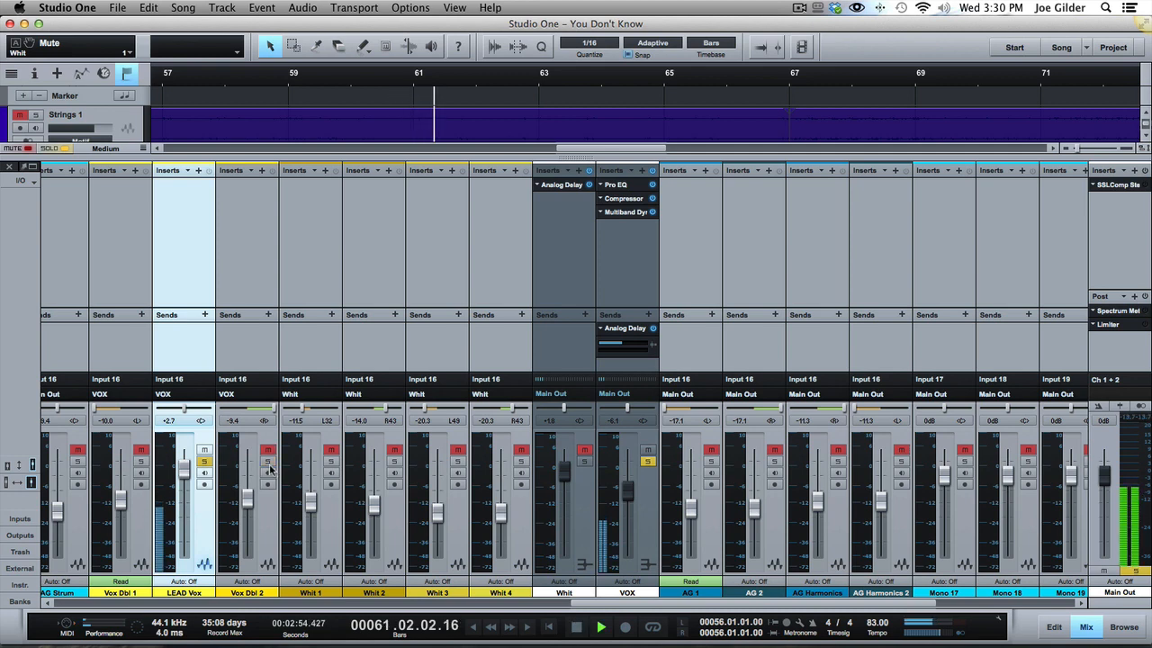
{"action": "key", "text": "space"}
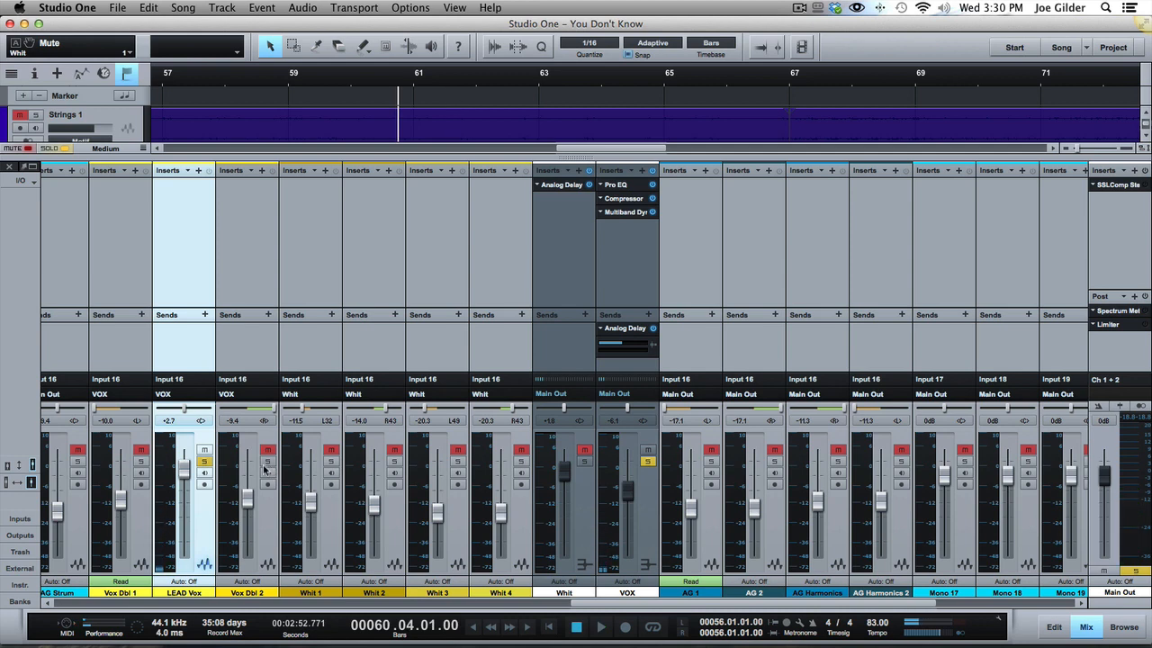
{"action": "left_click", "coordinate": [141, 461]}
{"action": "key", "text": "space"}
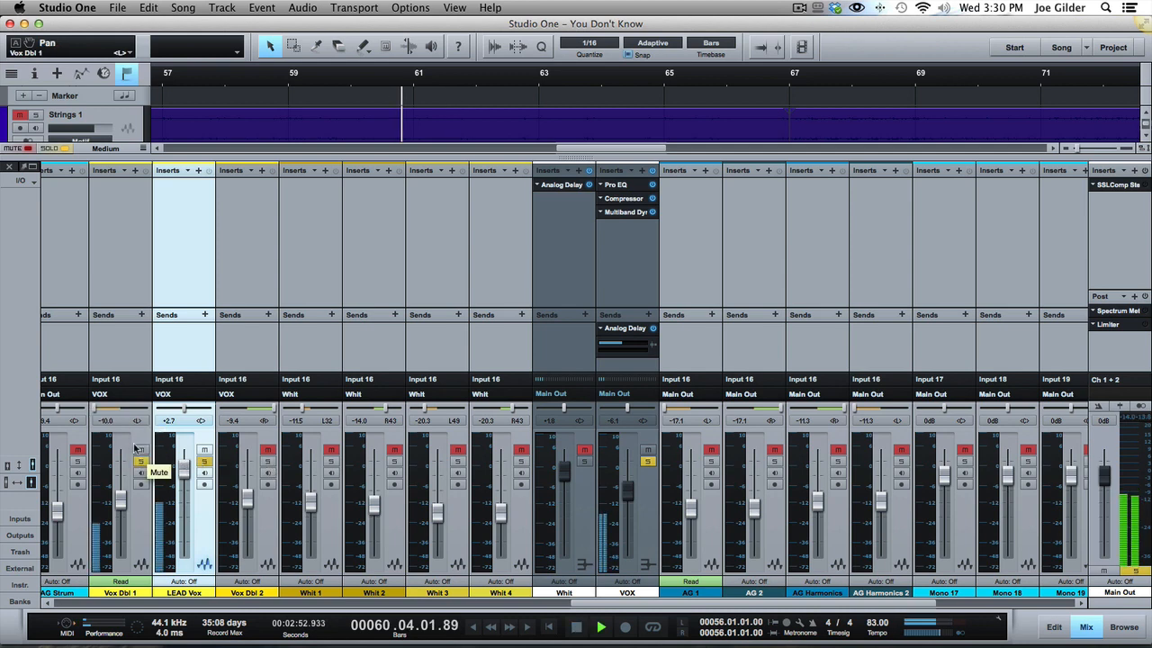
{"action": "left_click_drag", "start_coordinate": [99, 406], "coordinate": [118, 414]}
{"action": "key", "text": "space"}
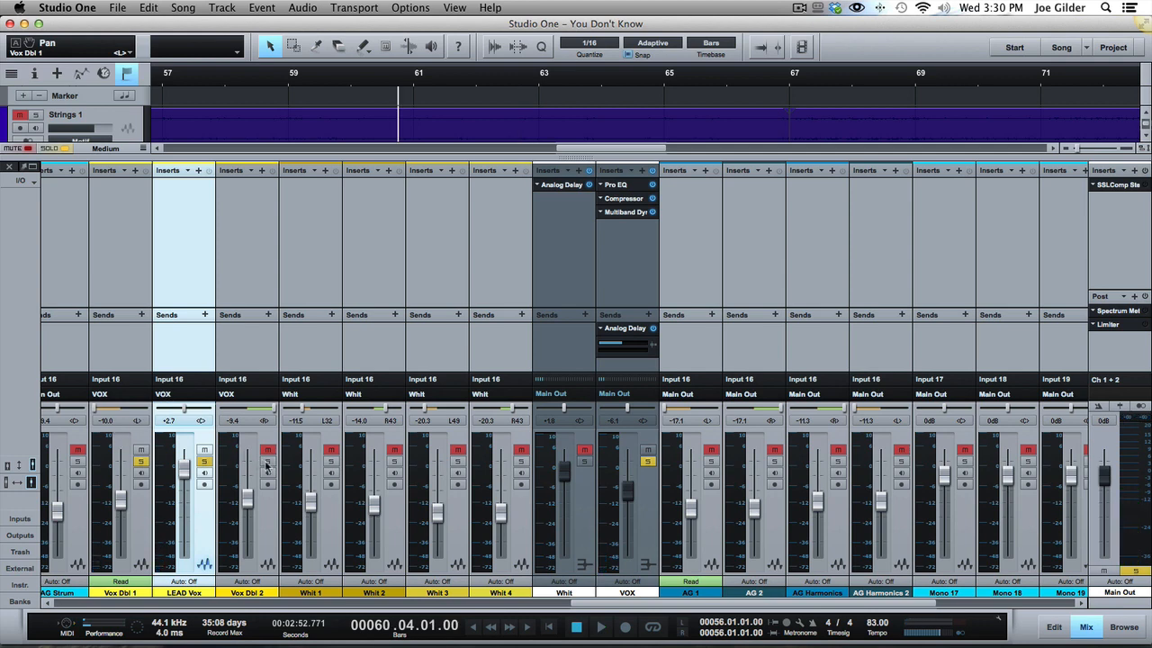
Play the three soloed vocal tracks together from bar 60, beat 4, and hide the mixer to show the arrangement.
{"action": "left_click", "coordinate": [110, 339]}
{"action": "left_click", "coordinate": [268, 350]}
{"action": "left_click", "coordinate": [213, 355]}
{"action": "key", "text": "space"}
{"action": "key", "text": "F3"}
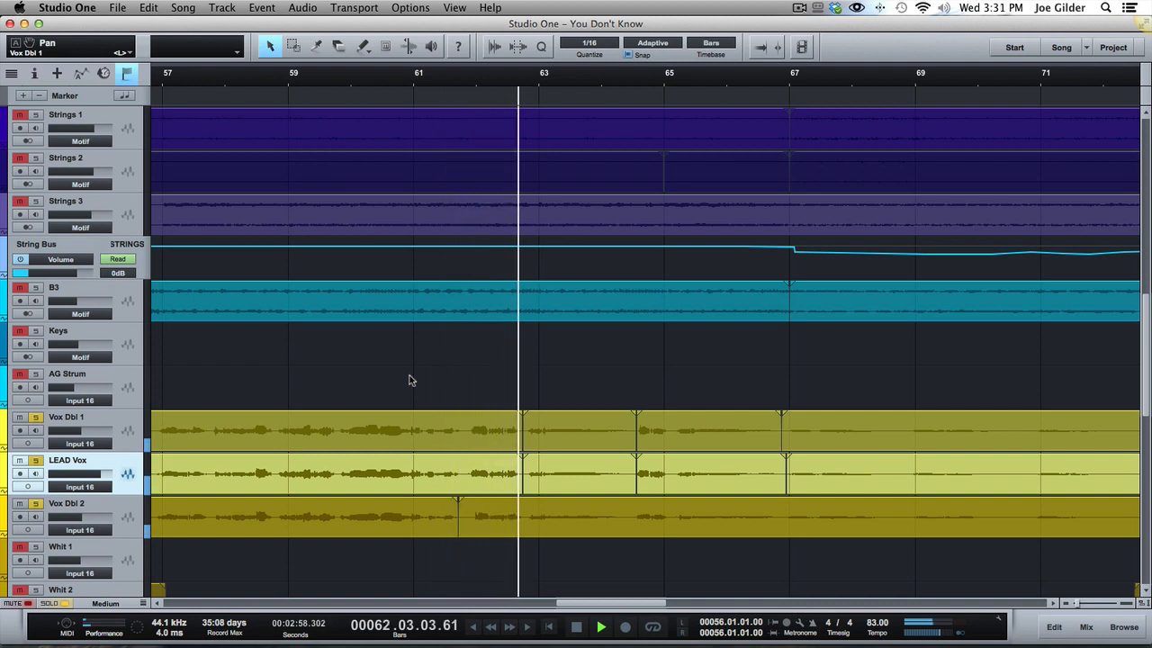
{"action": "key", "text": "space"}
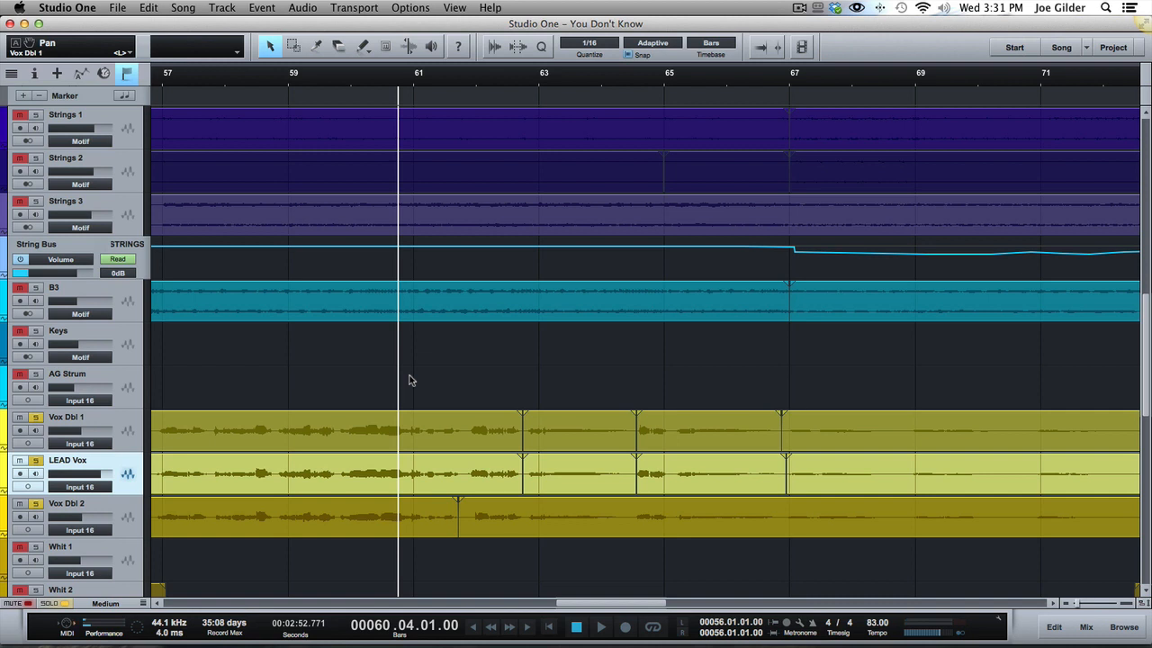
Set the playback position to bar 57 on Vox Dbl 1 and inspect the vocal events around it.
{"action": "scroll", "coordinate": [387, 425], "scroll_direction": "left", "scroll_amount": 3}
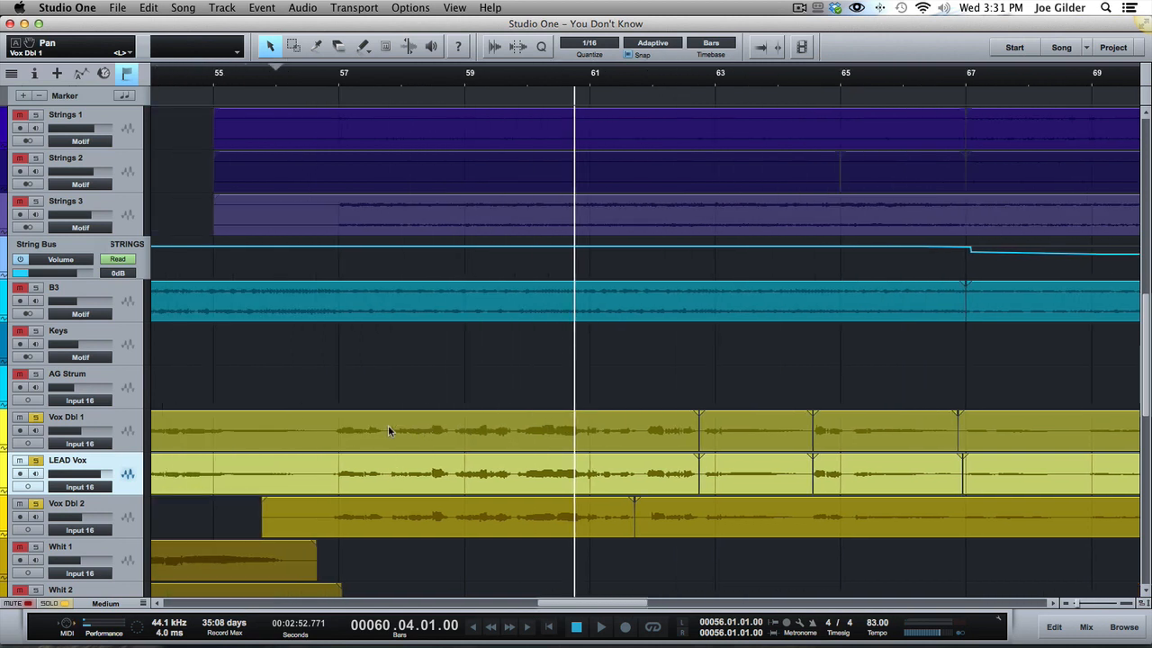
{"action": "left_click", "coordinate": [335, 427]}
{"action": "scroll", "coordinate": [302, 428], "scroll_direction": "left", "scroll_amount": 6}
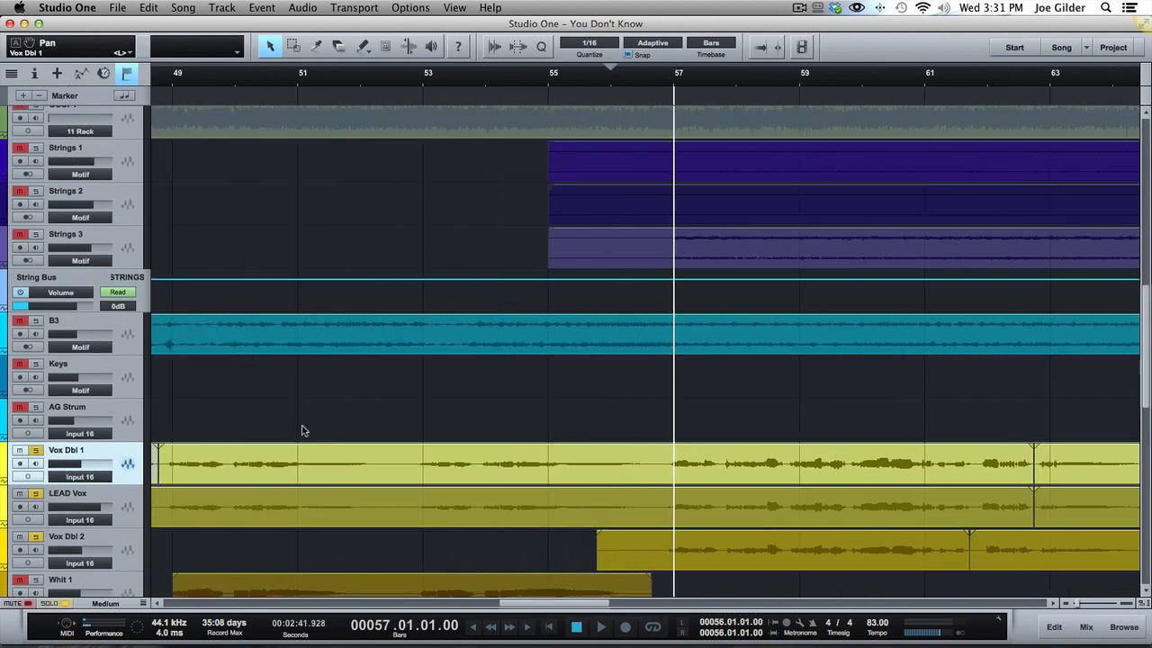
{"action": "scroll", "coordinate": [301, 424], "scroll_direction": "left", "scroll_amount": 8}
{"action": "scroll", "coordinate": [301, 424], "scroll_direction": "right", "scroll_amount": 7}
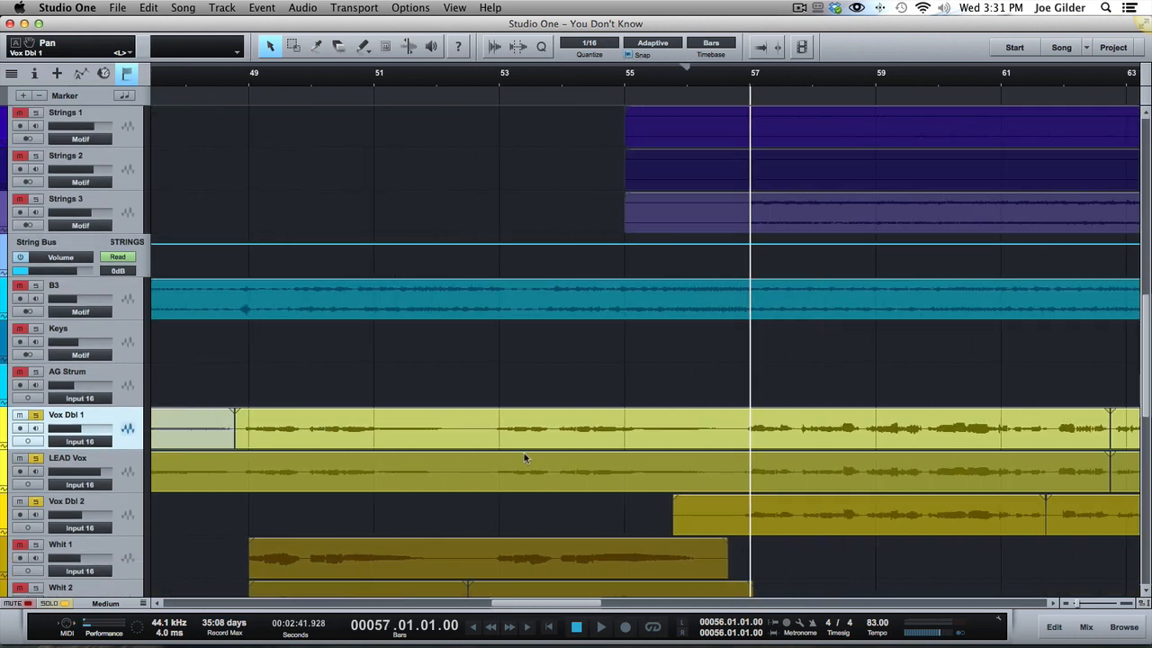
{"action": "scroll", "coordinate": [526, 453], "scroll_direction": "right", "scroll_amount": 2}
{"action": "scroll", "coordinate": [527, 453], "scroll_direction": "right", "scroll_amount": 5}
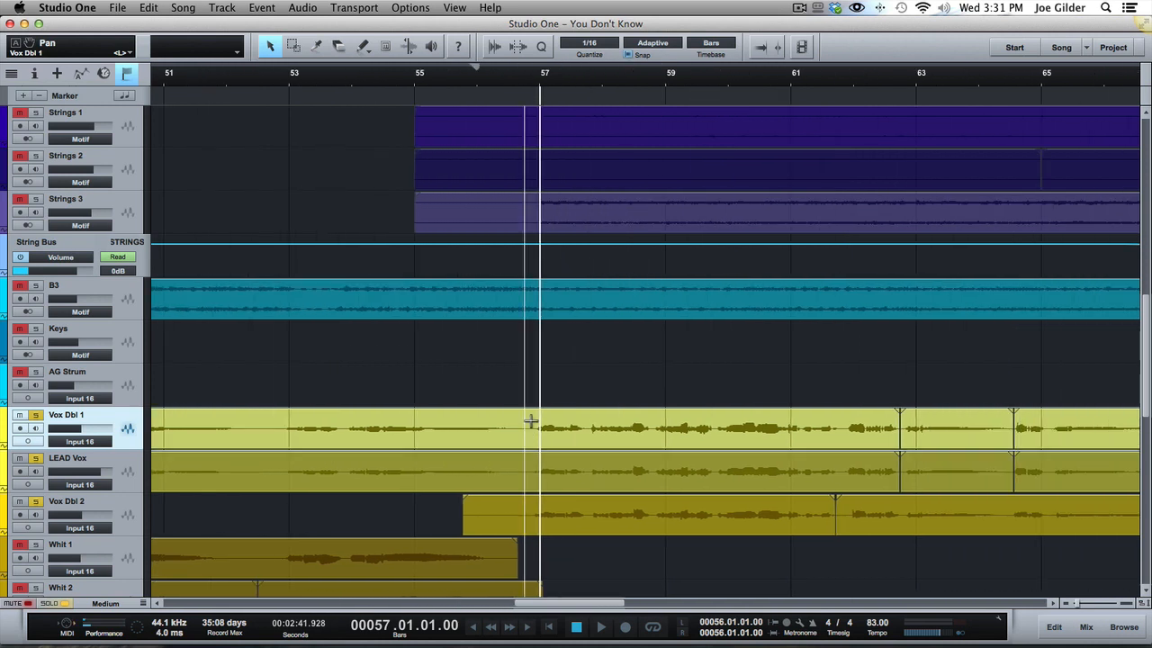
Place the playback cursor at bar 56, beat 4, select the Vox Dbl 1 event and view its pan automation, hiding the automation again.
{"action": "left_click", "coordinate": [527, 422]}
{"action": "left_click", "coordinate": [320, 430]}
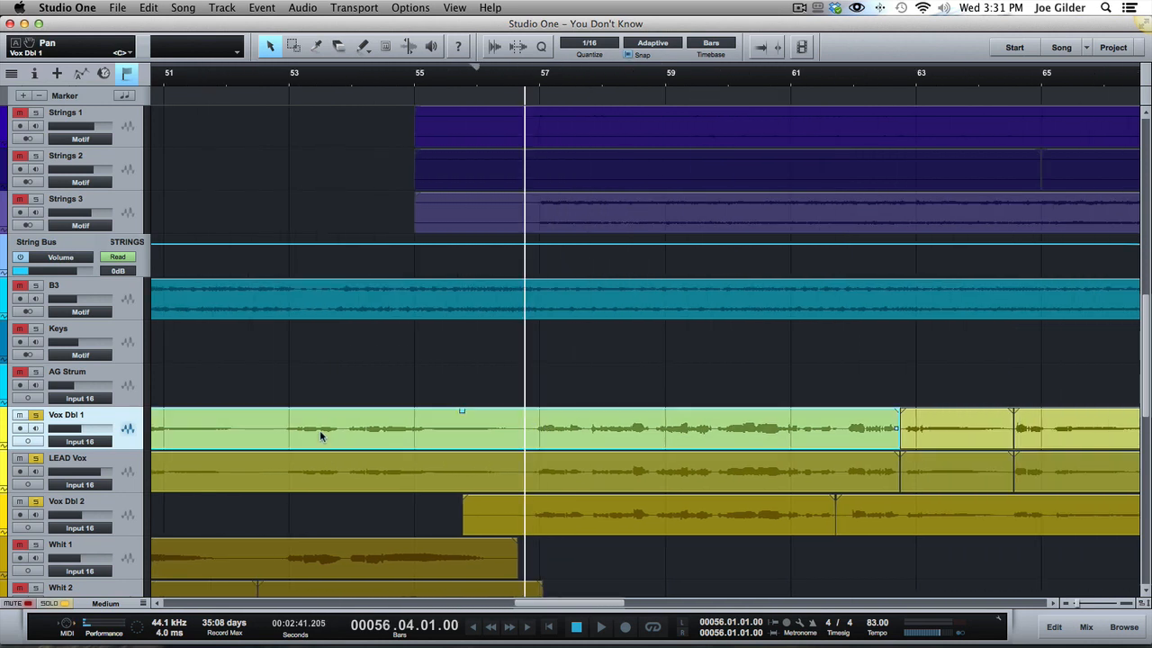
{"action": "key", "text": "a"}
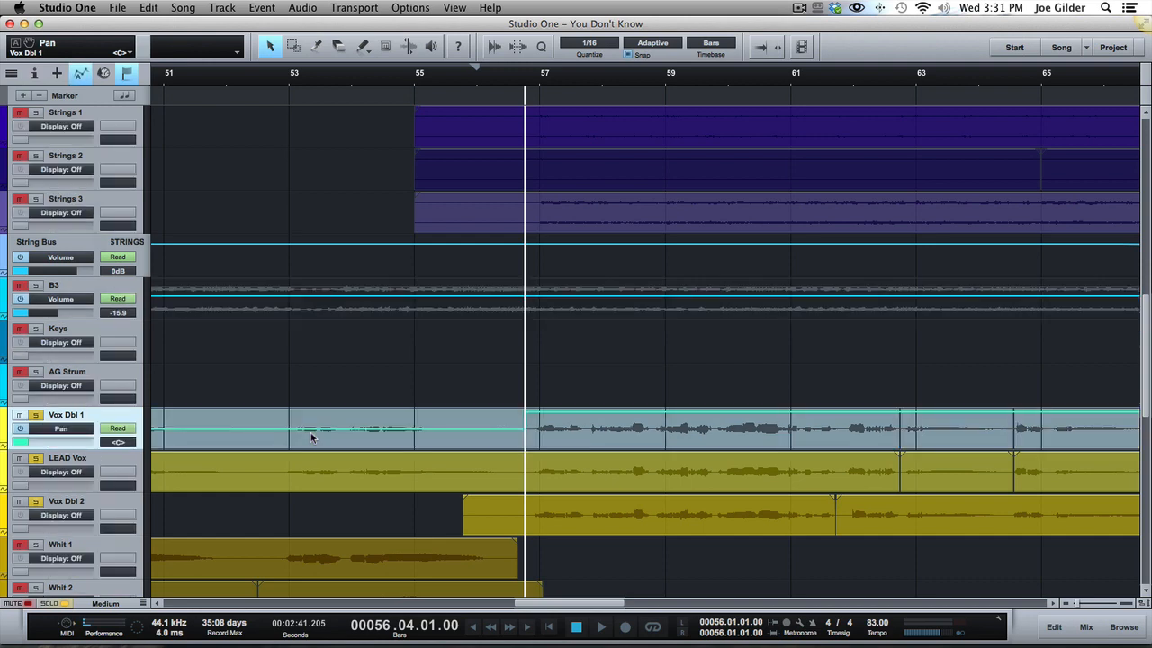
{"action": "key", "text": "a"}
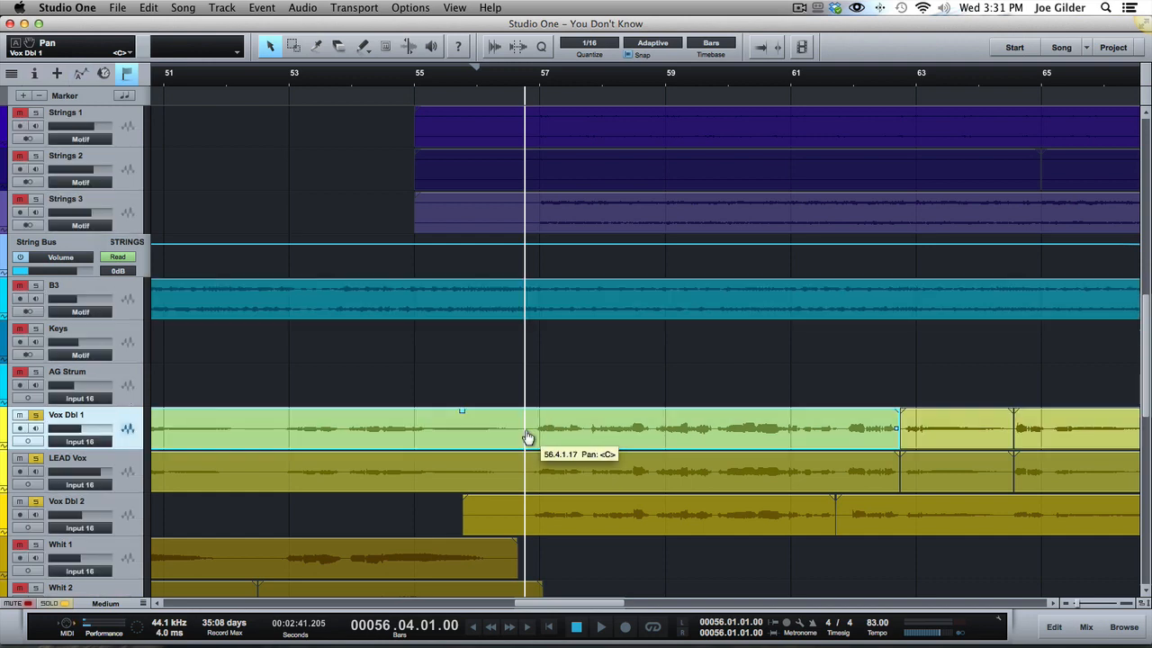
Select the Vox Dbl 2 event, zoom in around bar 57 and play the soloed vocals from just before that bar.
{"action": "left_click", "coordinate": [553, 515]}
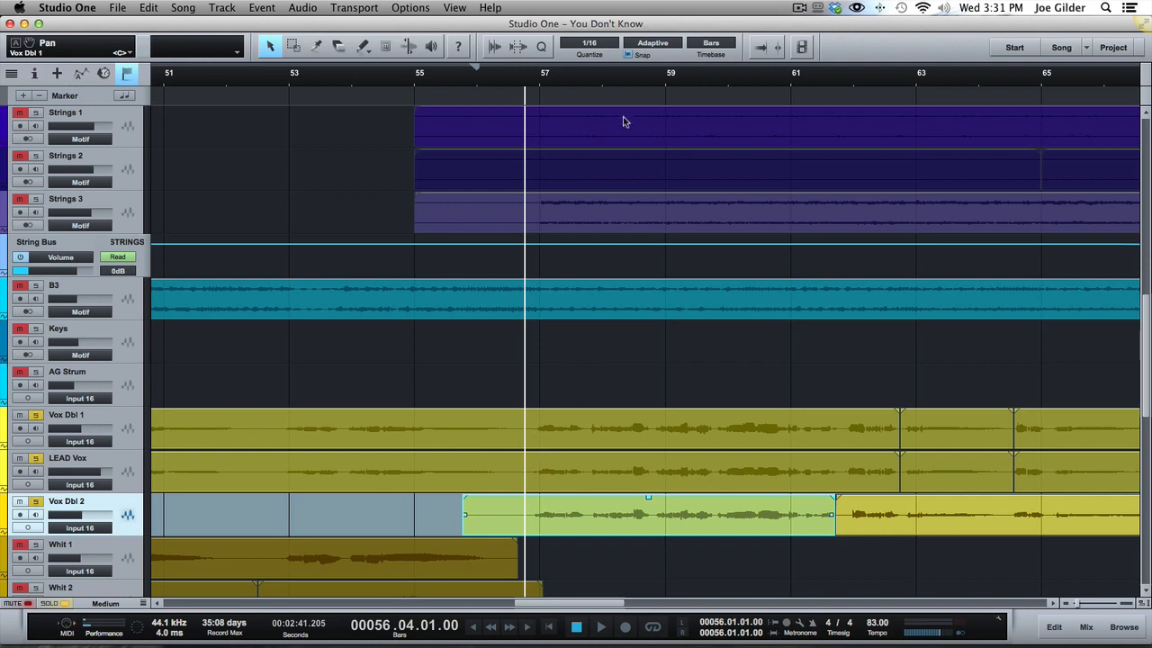
{"action": "left_click_drag", "start_coordinate": [533, 81], "coordinate": [535, 113]}
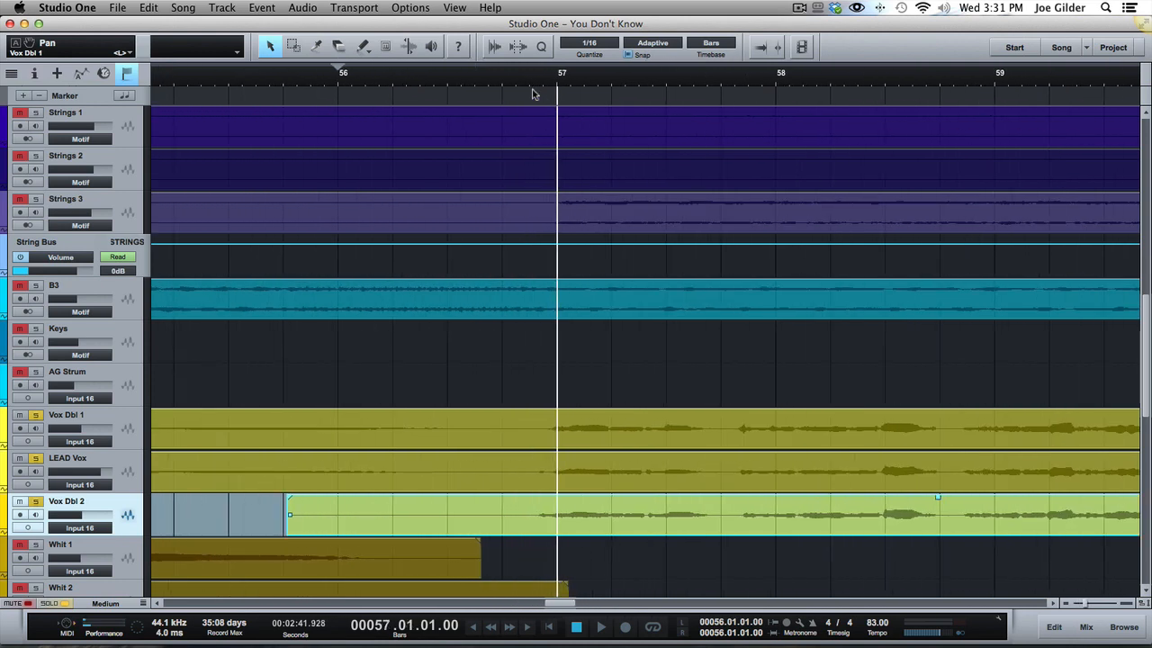
{"action": "left_click", "coordinate": [527, 83]}
{"action": "key", "text": "space"}
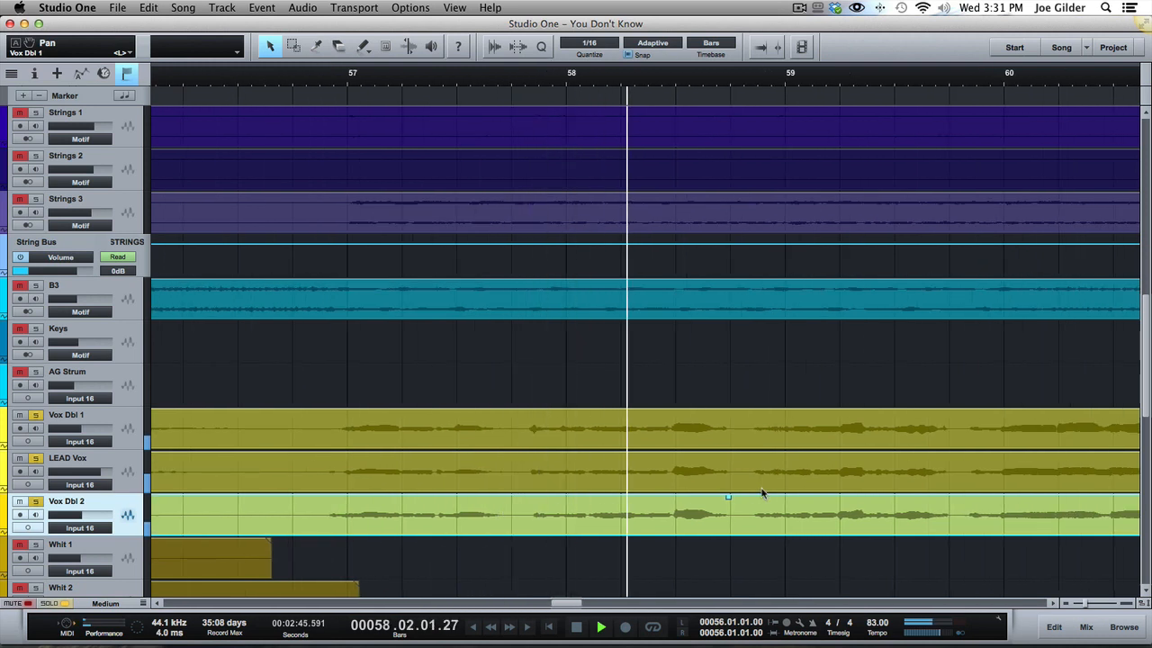
{"action": "key", "text": "space"}
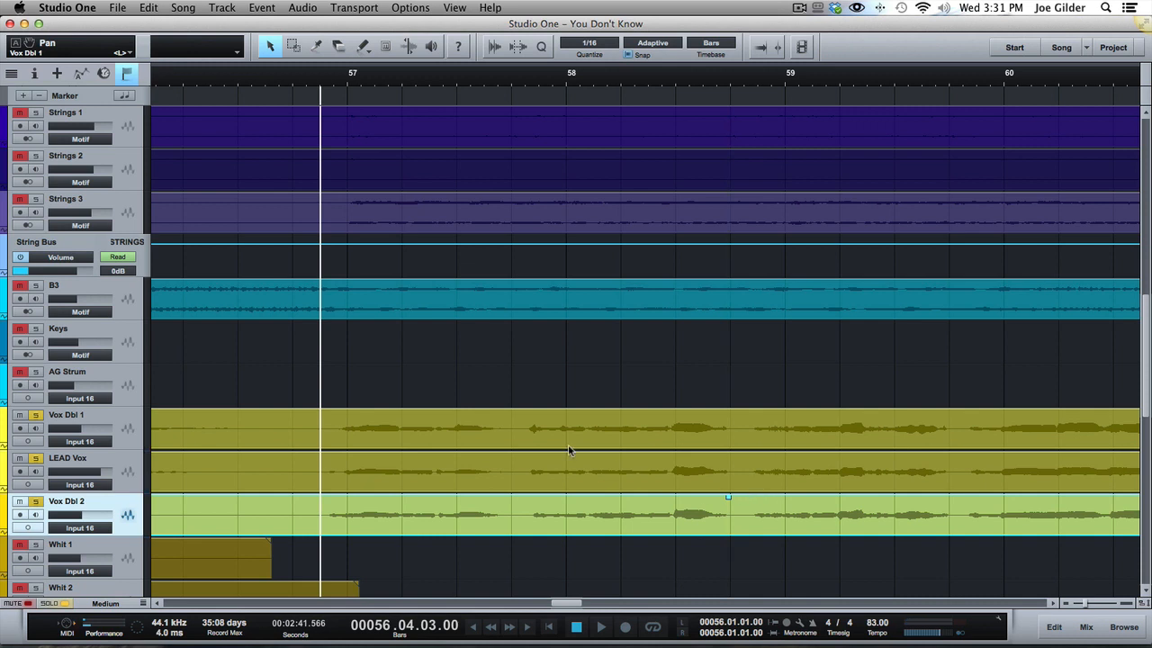
Select the Vox Dbl 1, LEAD Vox and Vox Dbl 2 events around bar 57 one after another.
{"action": "left_click", "coordinate": [451, 444]}
{"action": "left_click", "coordinate": [438, 465]}
{"action": "left_click", "coordinate": [421, 520]}
Bypass the VOX bus's Pro EQ, Compressor, Multiband Dynamics and Analog Delay send in the mixer, and play the dry vocals.
{"action": "key", "text": "F3"}
{"action": "key", "text": "F3"}
{"action": "key", "text": "F3"}
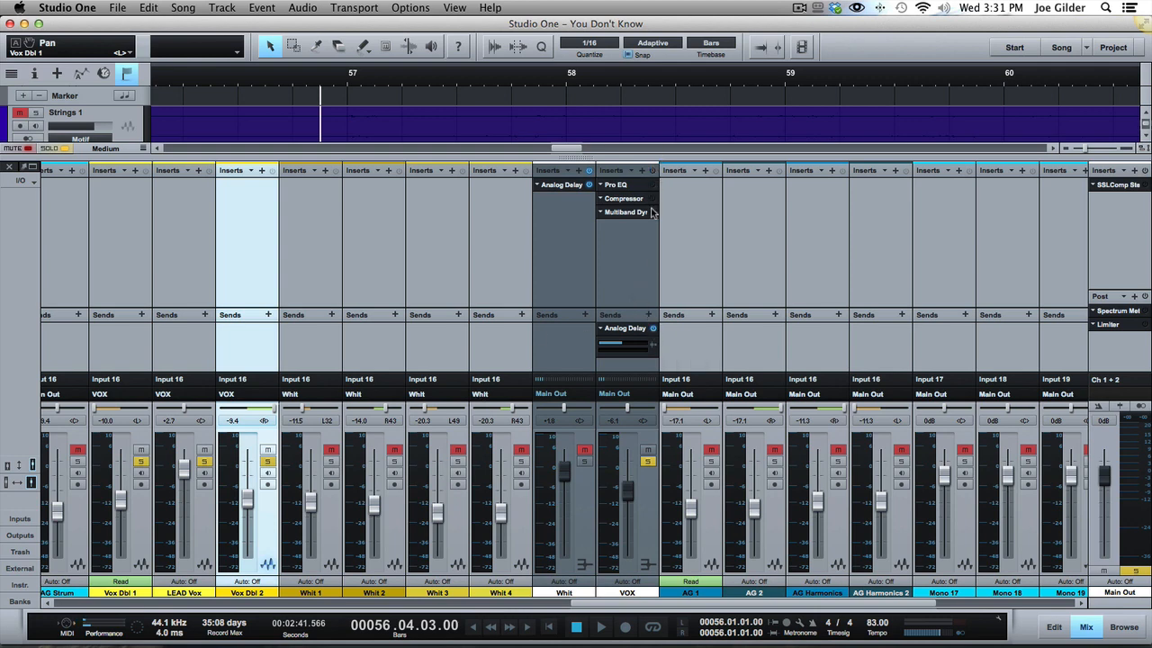
{"action": "key", "text": "space"}
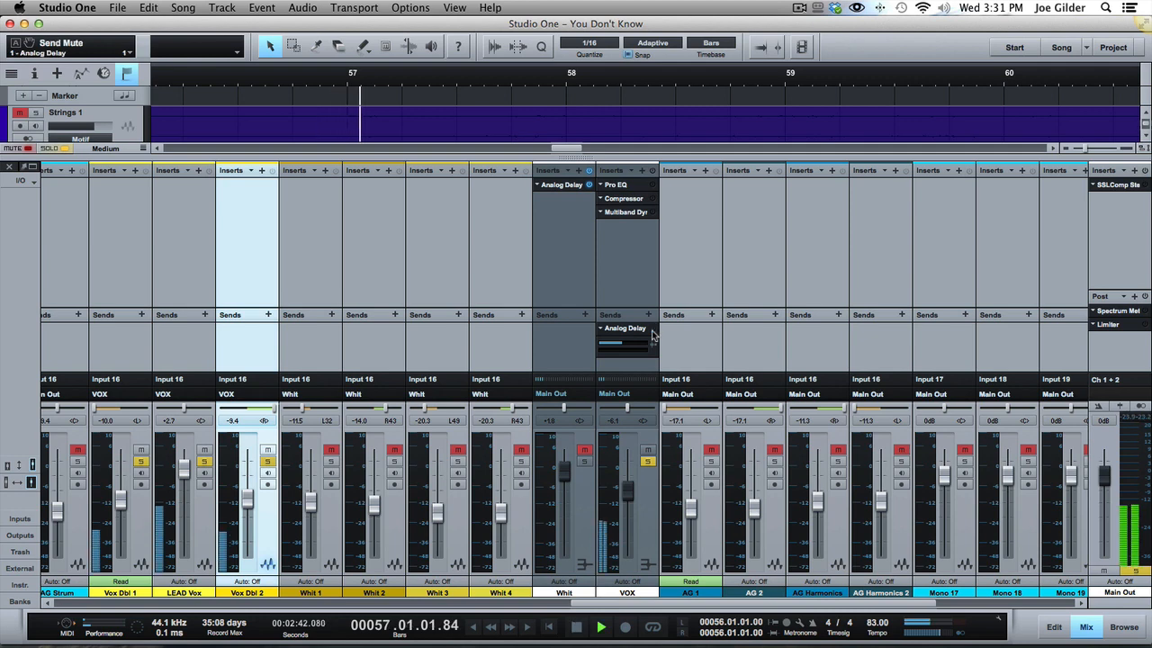
{"action": "key", "text": "space"}
Open the VOX bus's Pro EQ and play the vocals with it off and on, leaving it enabled.
{"action": "left_click", "coordinate": [630, 185]}
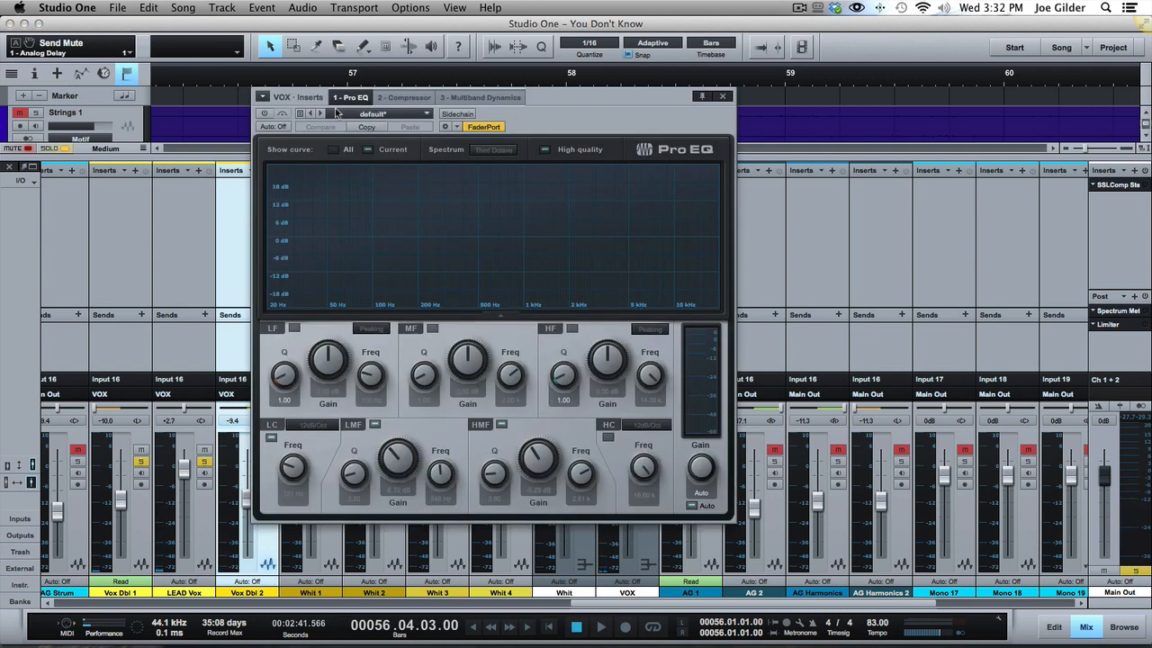
{"action": "left_click", "coordinate": [265, 114]}
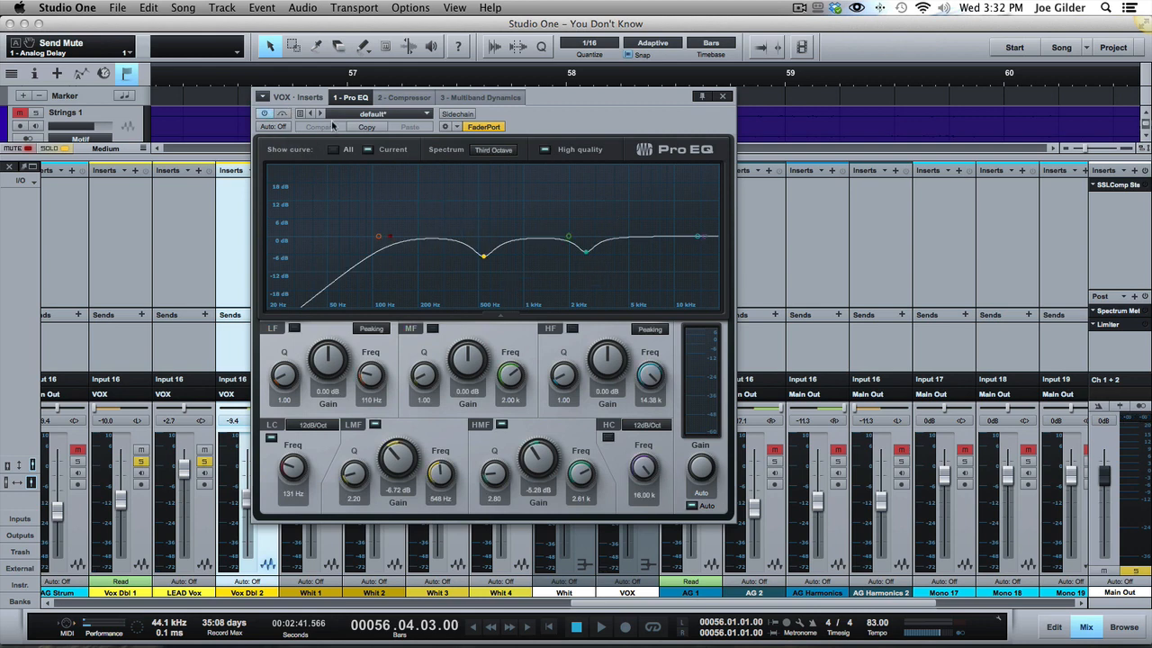
{"action": "left_click", "coordinate": [266, 114]}
{"action": "left_click", "coordinate": [266, 114]}
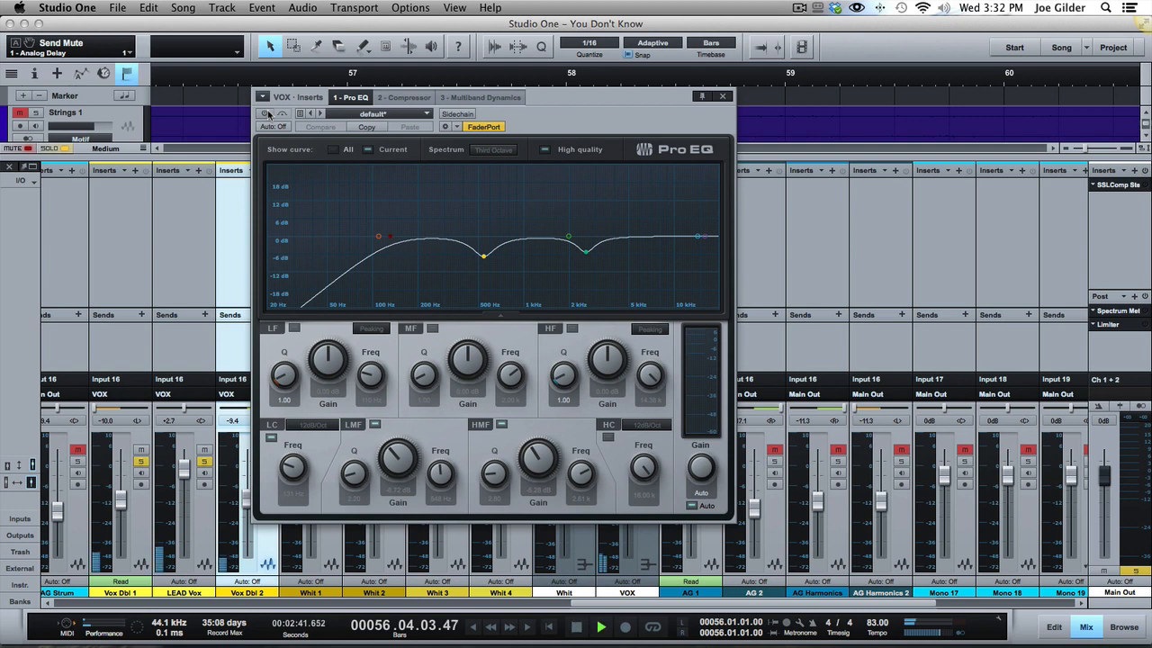
{"action": "key", "text": "space"}
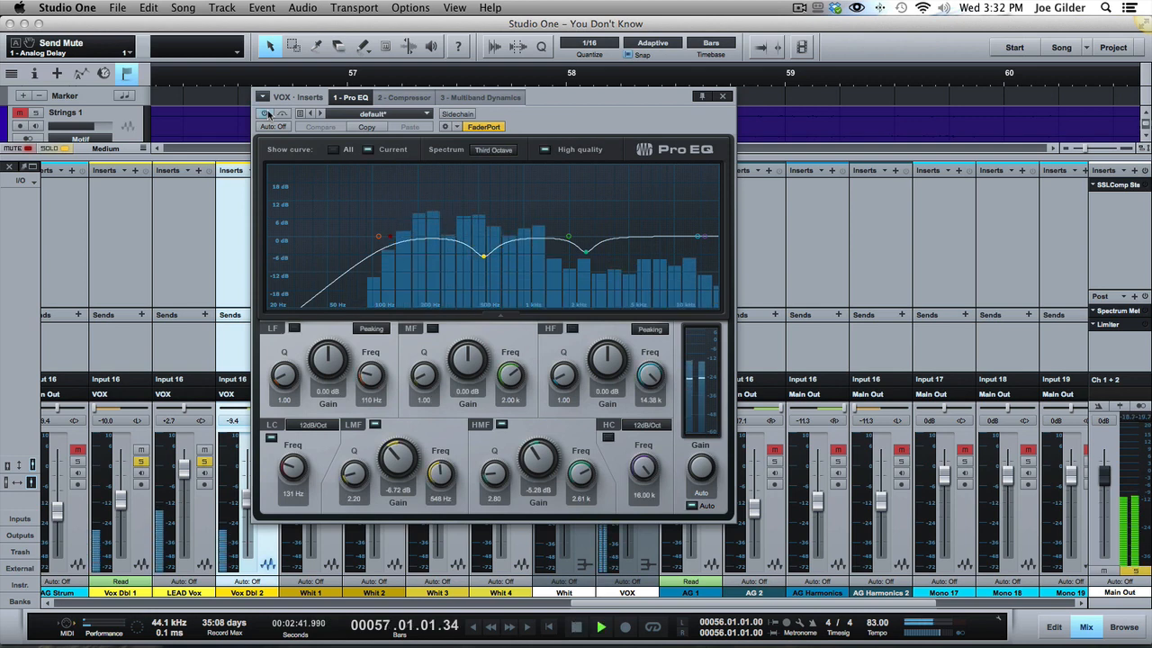
{"action": "key", "text": "space"}
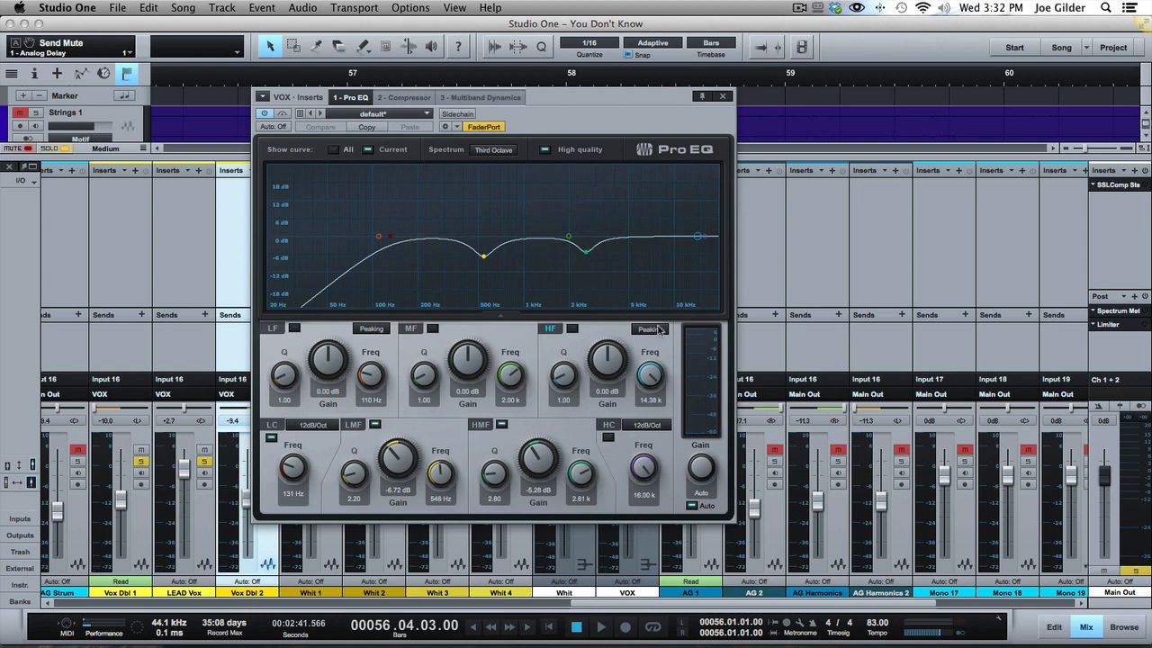
Open the VOX bus's Compressor, enable it and play the soloed vocals through it.
{"action": "left_click", "coordinate": [404, 97]}
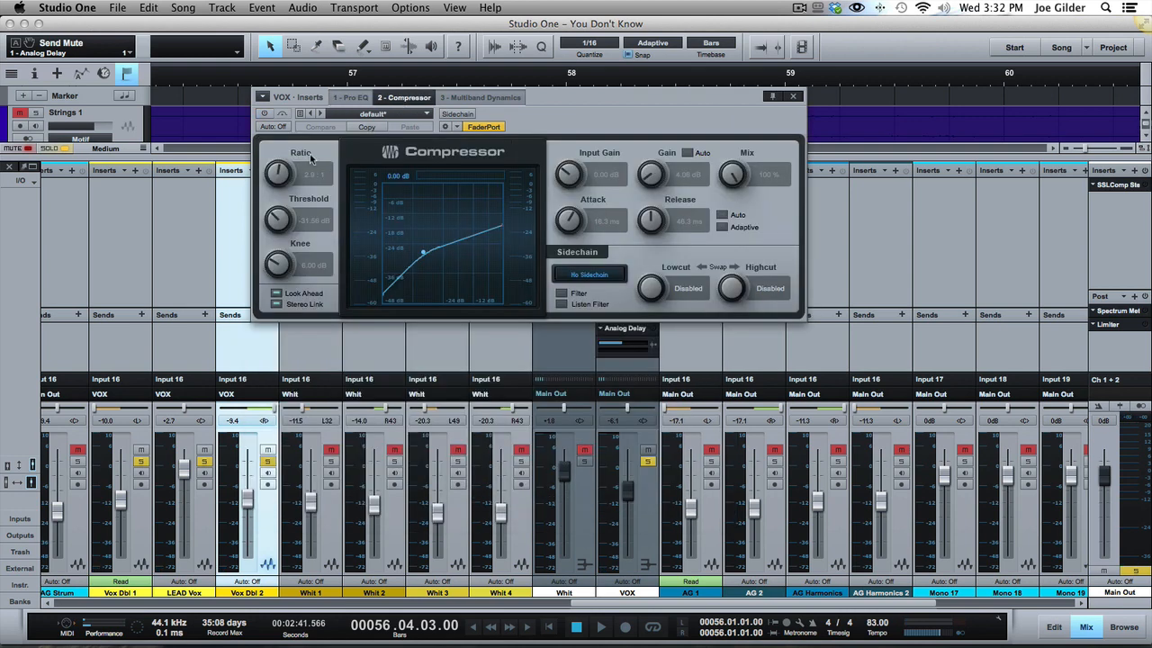
{"action": "left_click", "coordinate": [265, 113]}
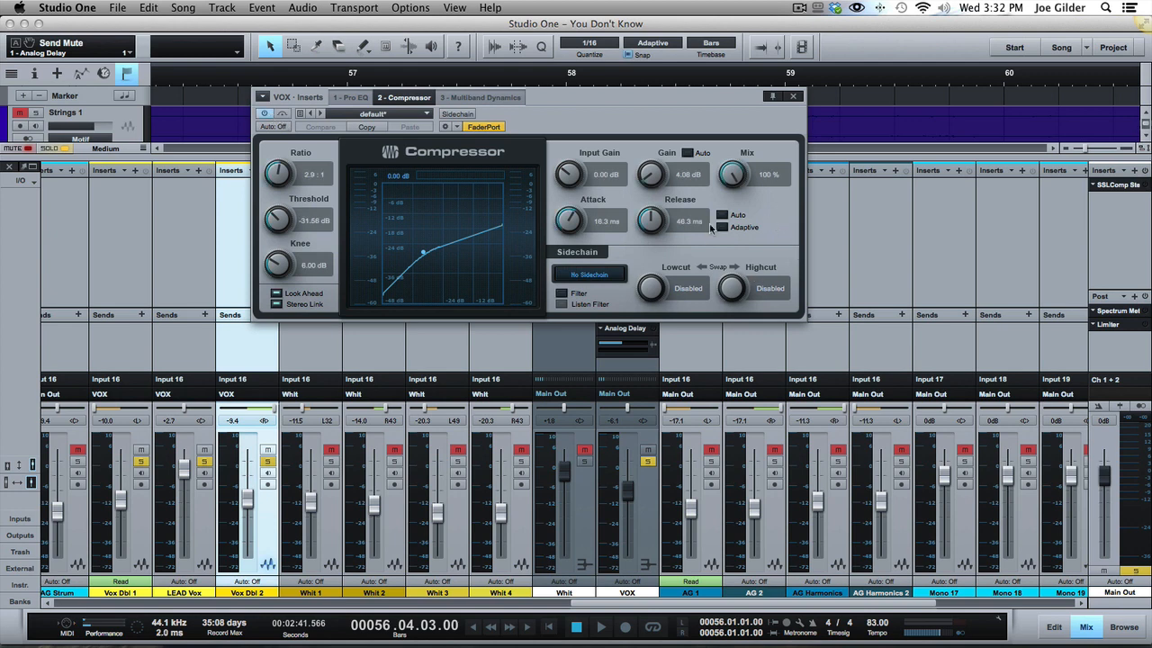
{"action": "key", "text": "space"}
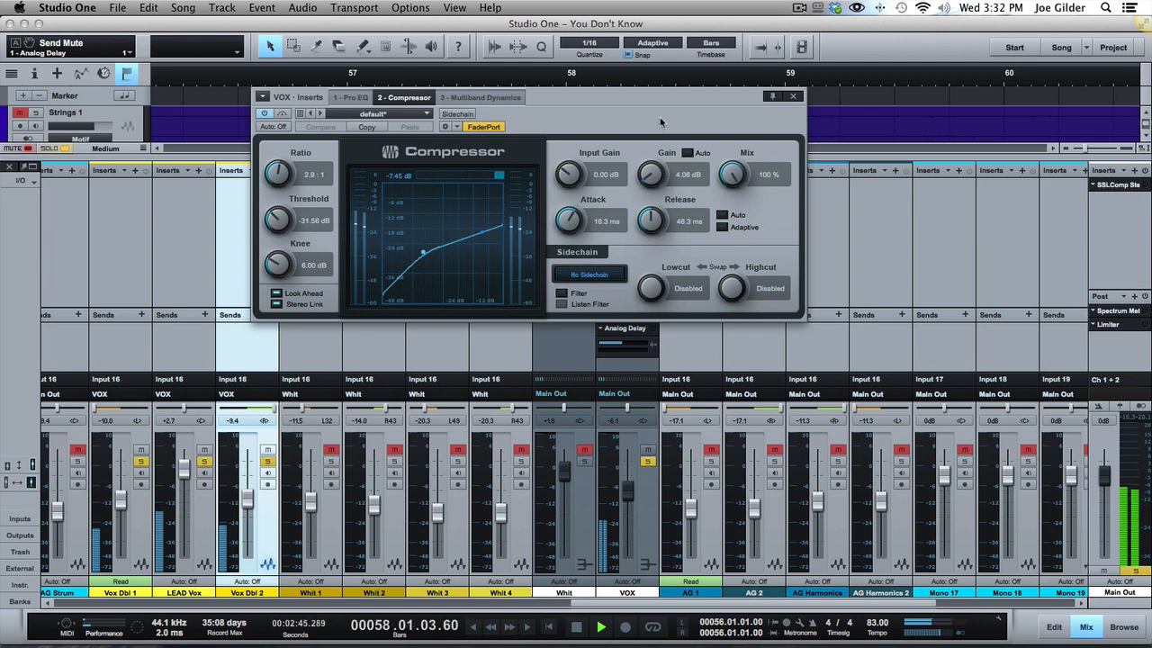
{"action": "key", "text": "space"}
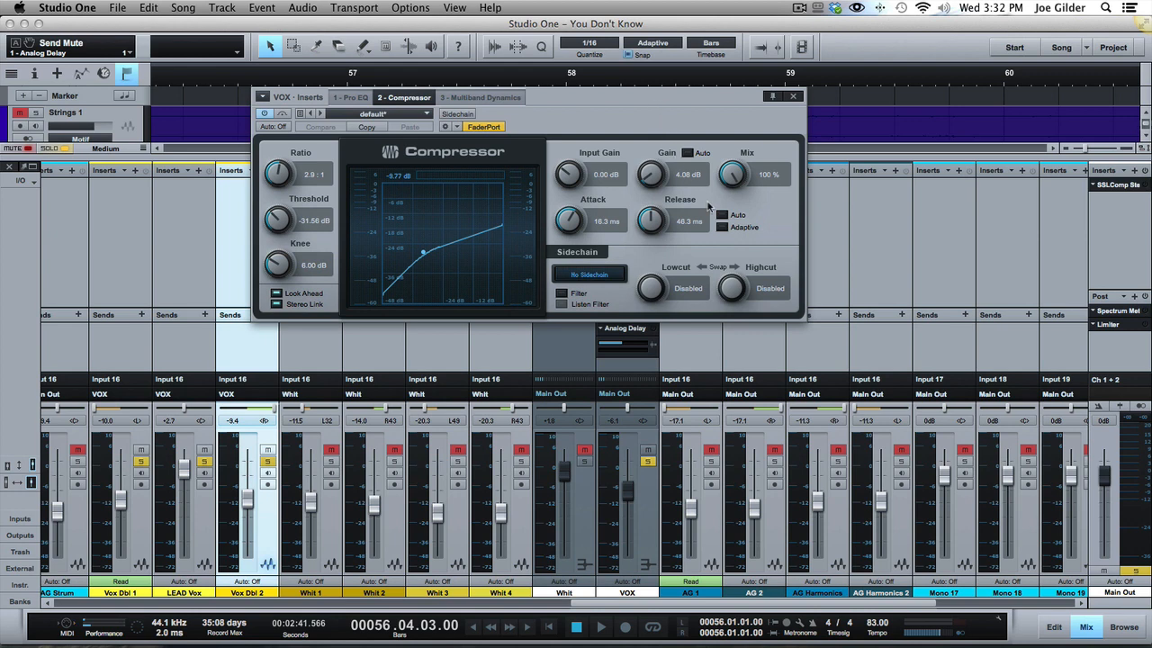
Take the VOX bus out of solo, play a passage of the full mix and solo the bus again.
{"action": "left_click", "coordinate": [650, 475]}
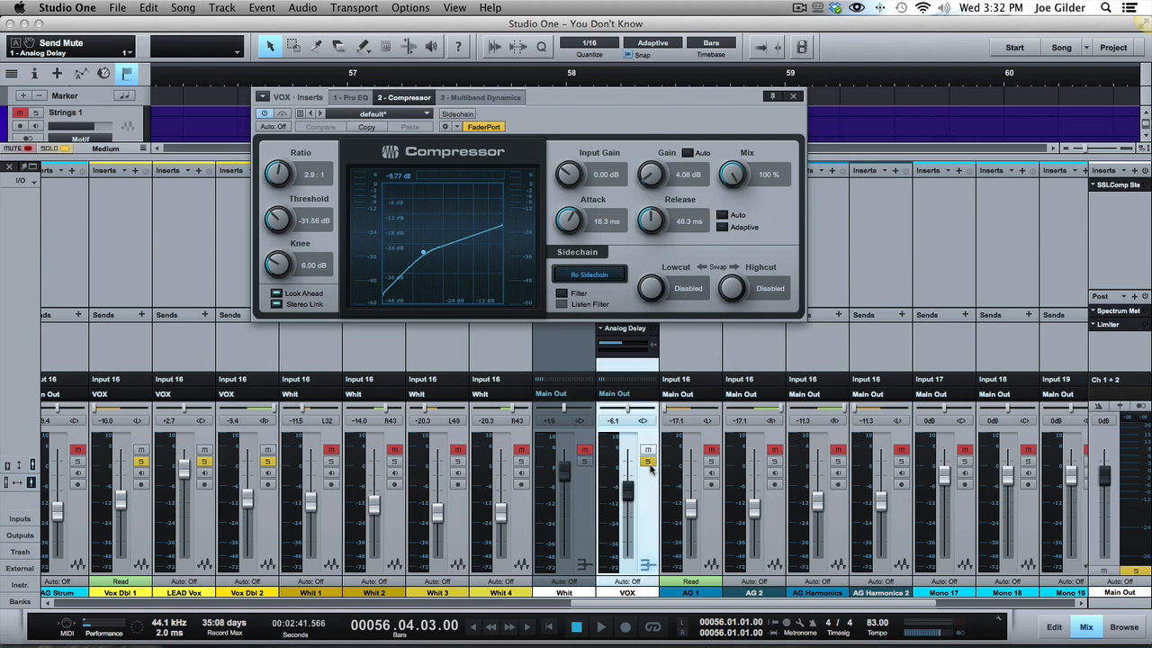
{"action": "left_click", "coordinate": [648, 462]}
{"action": "key", "text": "space"}
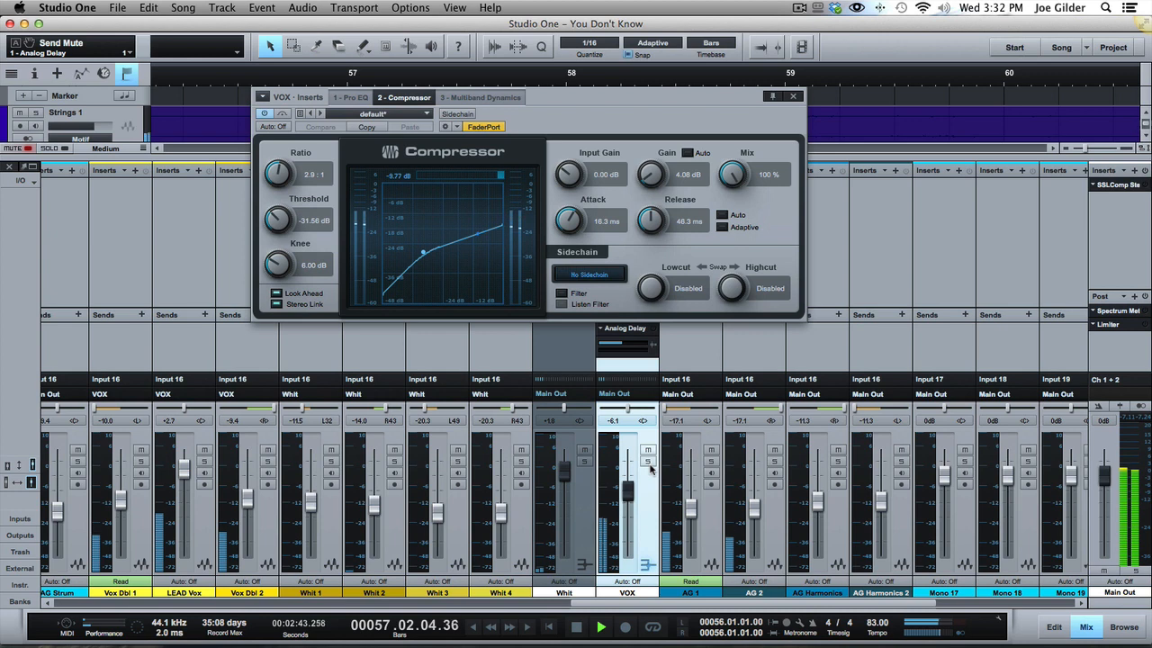
{"action": "left_click", "coordinate": [648, 462]}
{"action": "key", "text": "space"}
Open Multiband Dynamics on the VOX bus, enable it and reposition its window.
{"action": "left_click", "coordinate": [484, 99]}
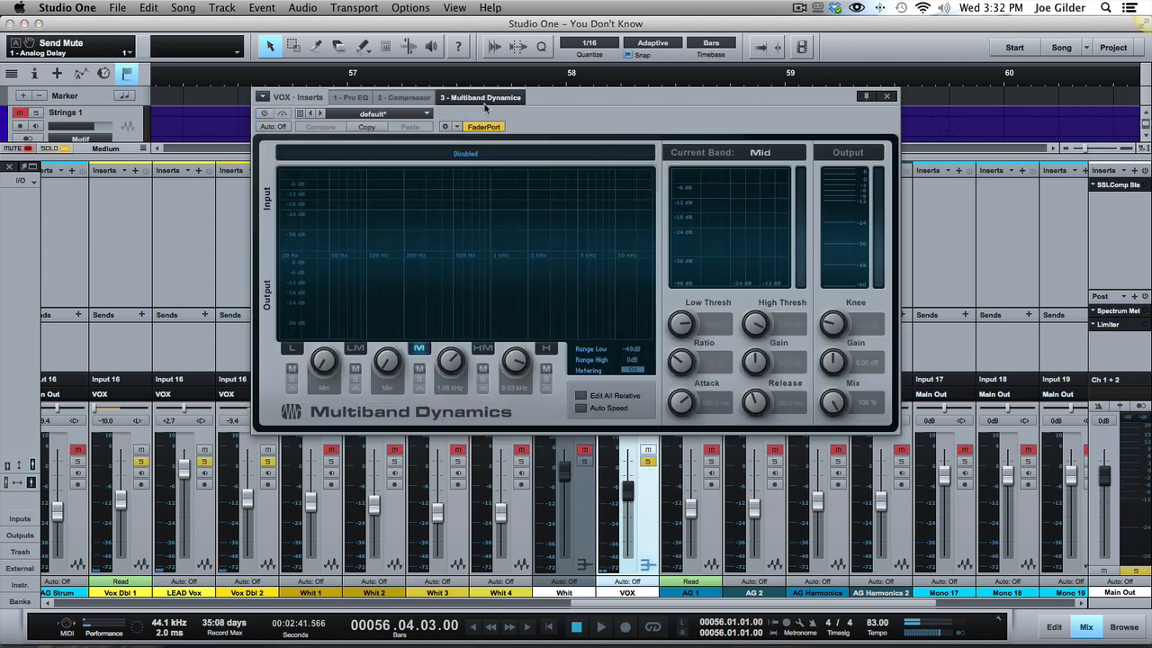
{"action": "left_click", "coordinate": [264, 114]}
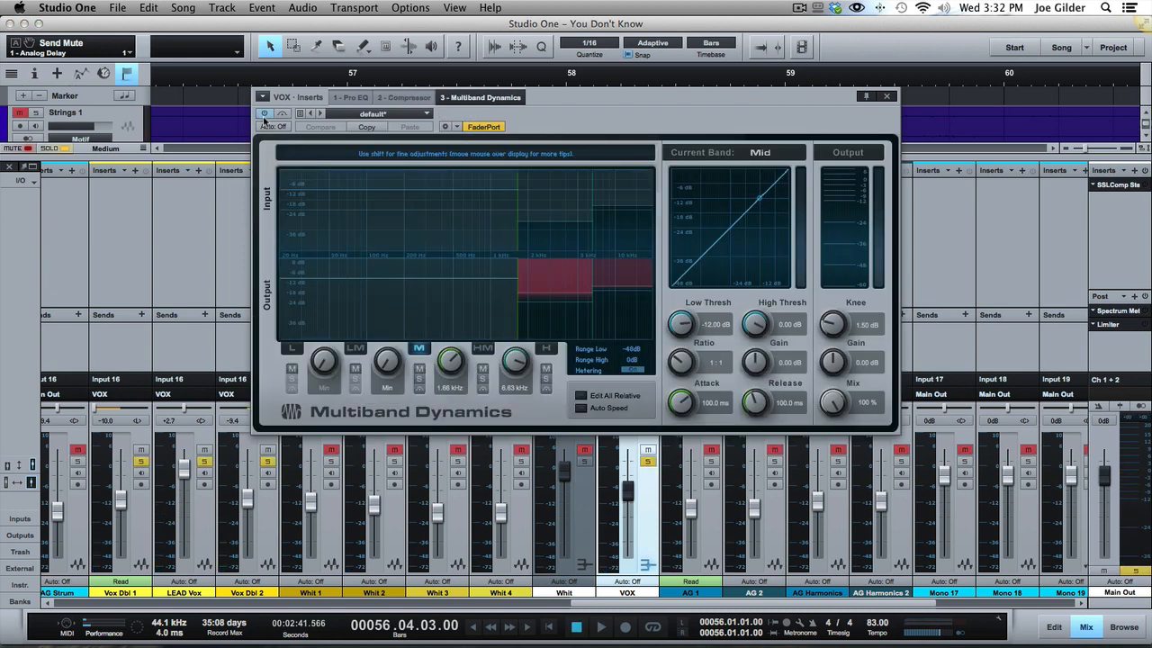
{"action": "left_click_drag", "start_coordinate": [598, 117], "coordinate": [558, 143]}
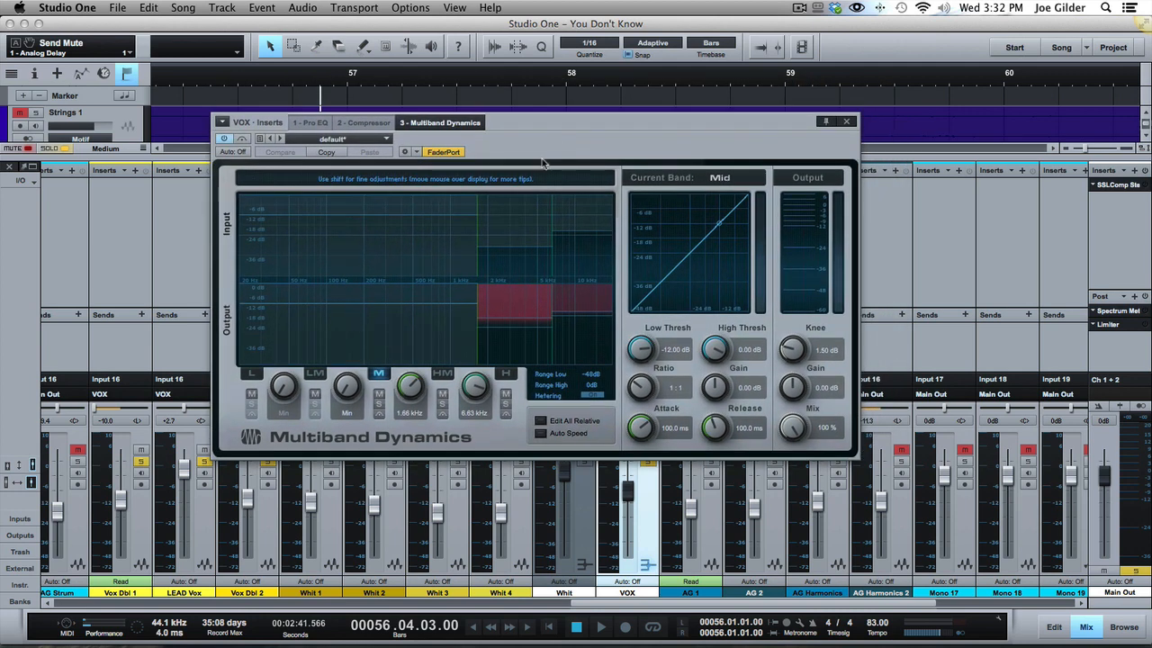
Select the High Mid, High and Mid bands of Multiband Dynamics in turn to examine their settings.
{"action": "left_click", "coordinate": [508, 233]}
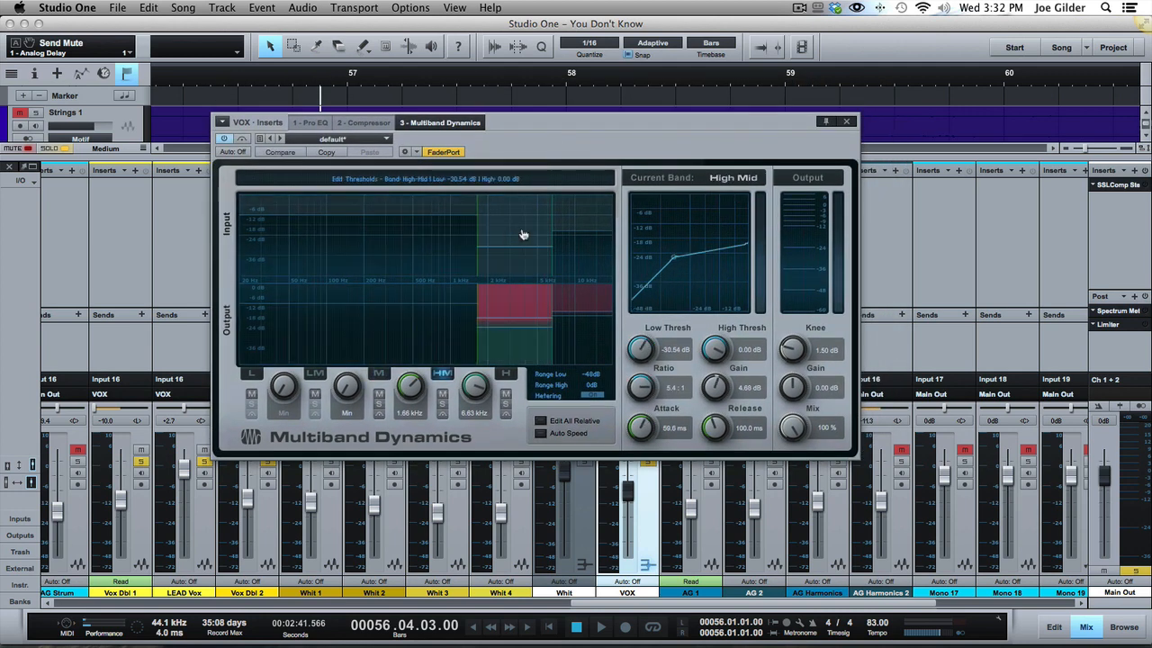
{"action": "left_click", "coordinate": [574, 256]}
{"action": "left_click", "coordinate": [455, 243]}
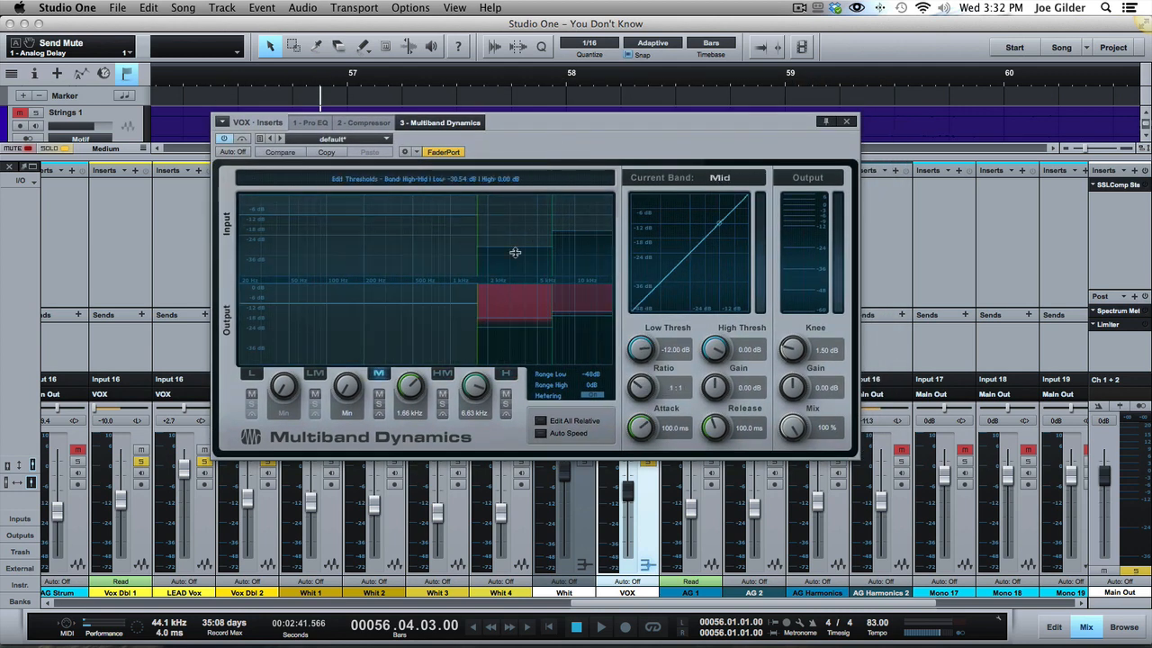
Switch again between the High Mid, Mid and High bands of Multiband Dynamics to compare their thresholds and compression curves.
{"action": "left_click", "coordinate": [518, 225]}
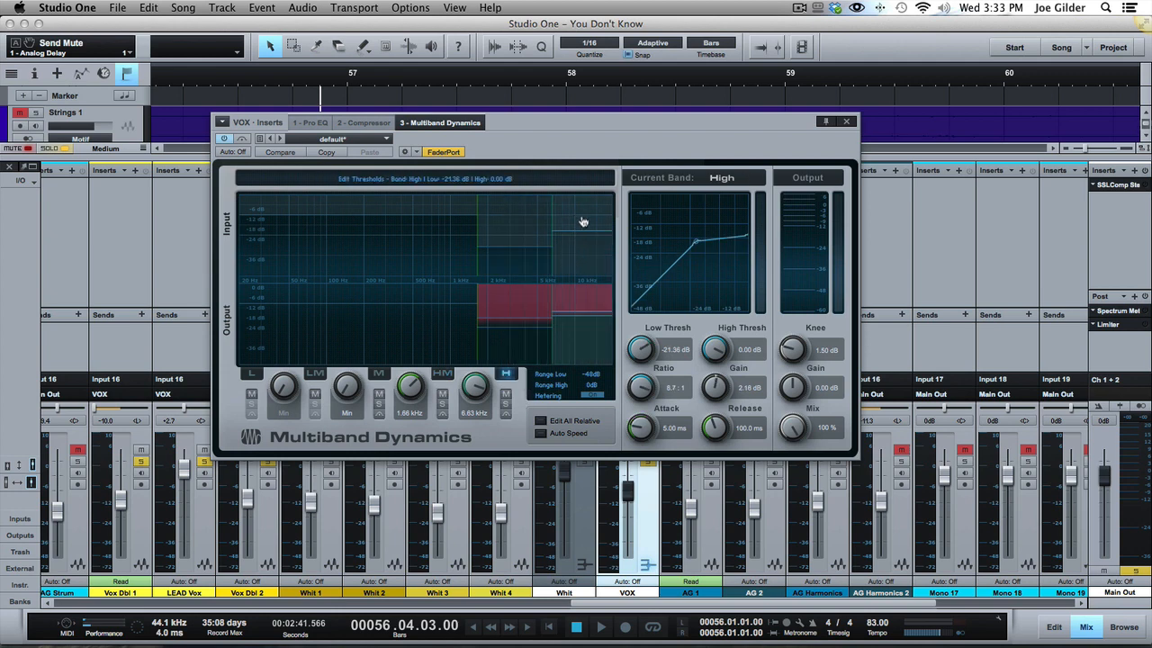
{"action": "left_click", "coordinate": [440, 260]}
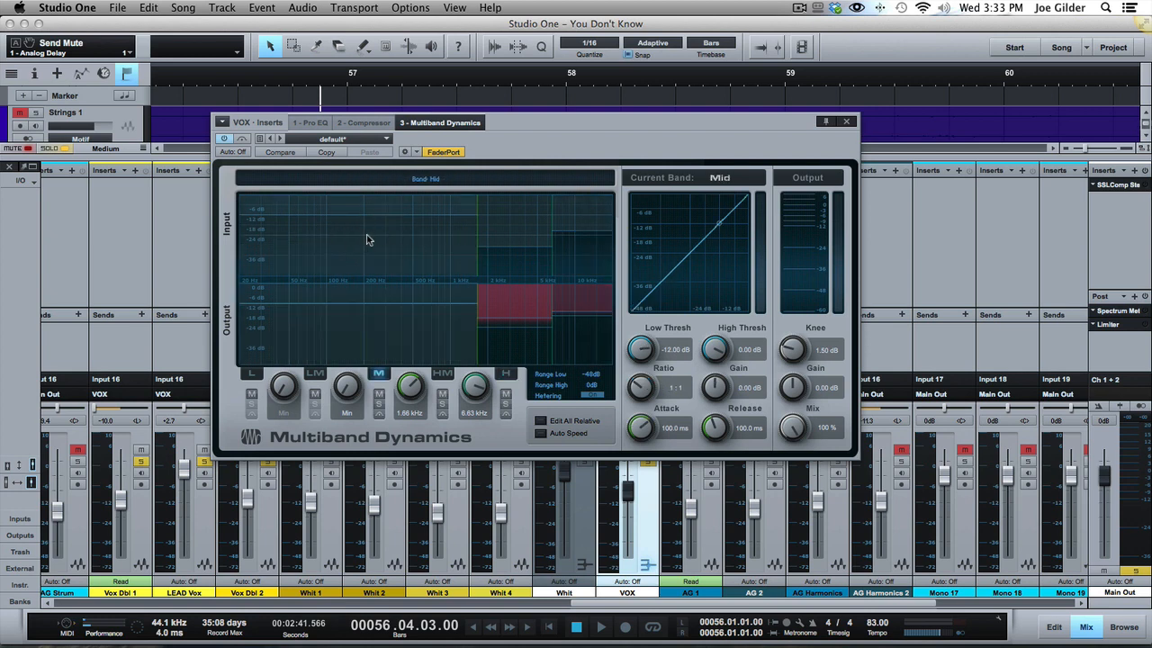
{"action": "left_click", "coordinate": [516, 230]}
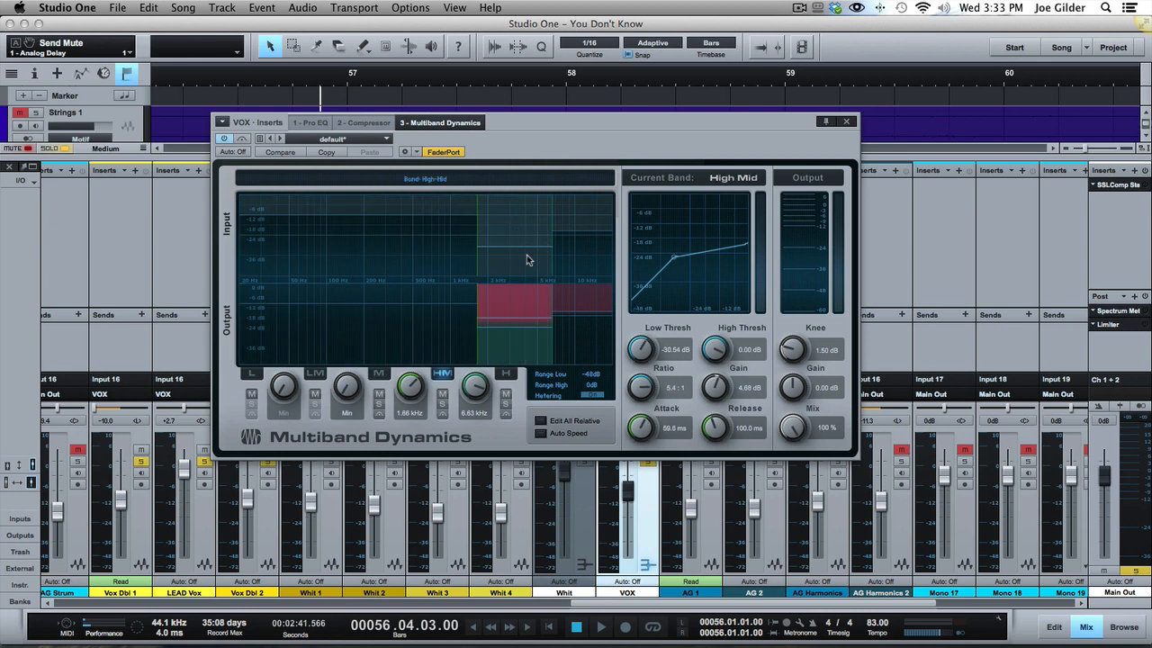
{"action": "left_click", "coordinate": [583, 262]}
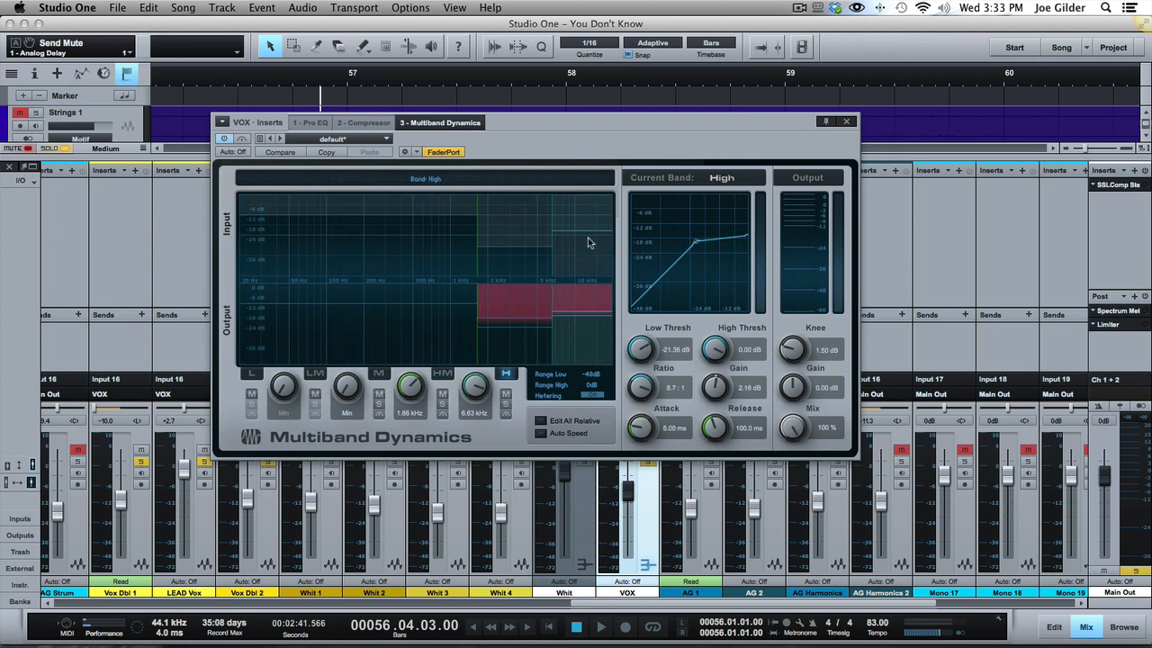
Play the soloed vocals with Multiband Dynamics bypassed, re-enable it during playback and check the Mid, High Mid and High bands.
{"action": "left_click", "coordinate": [226, 140]}
{"action": "key", "text": "space"}
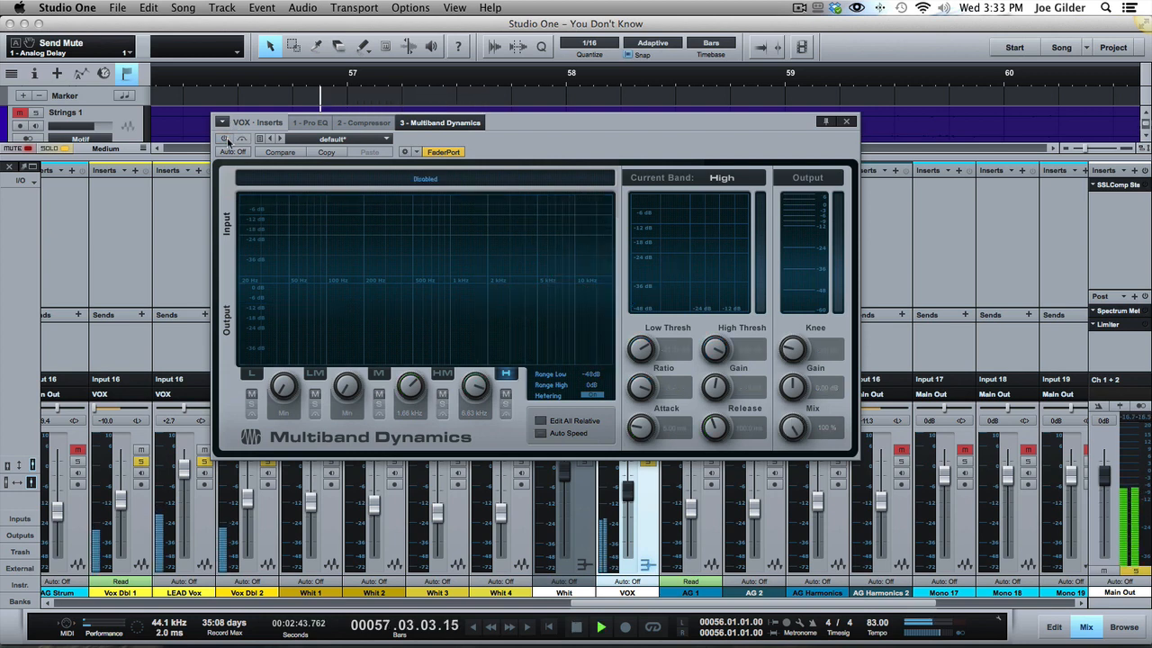
{"action": "left_click", "coordinate": [224, 139]}
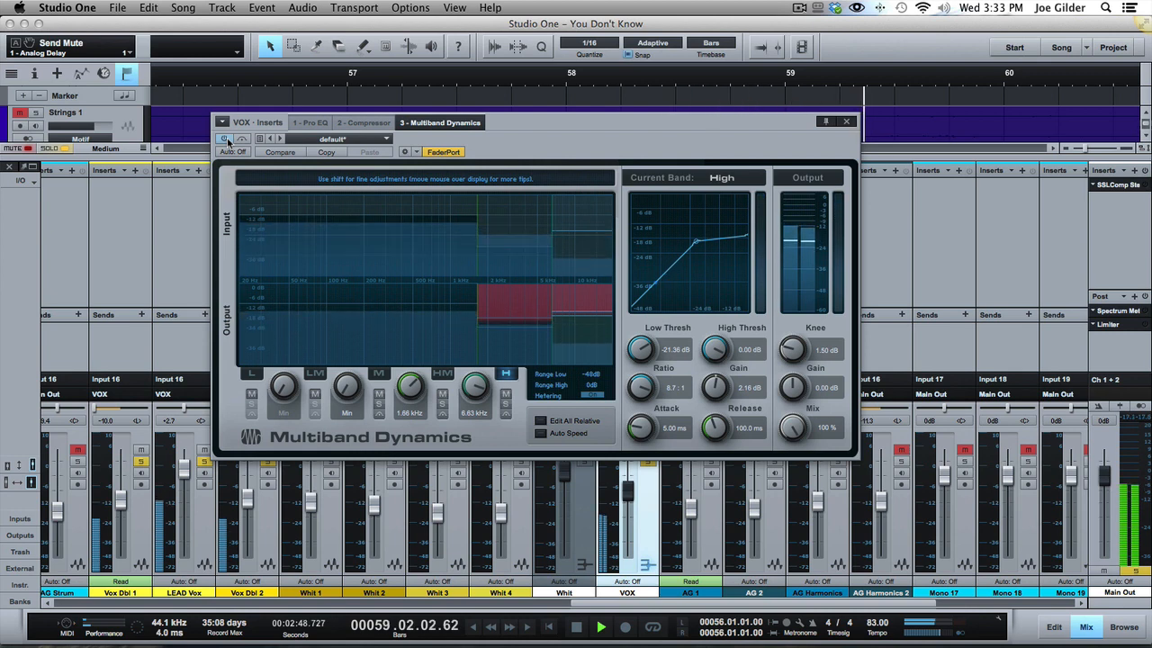
{"action": "left_click", "coordinate": [374, 258]}
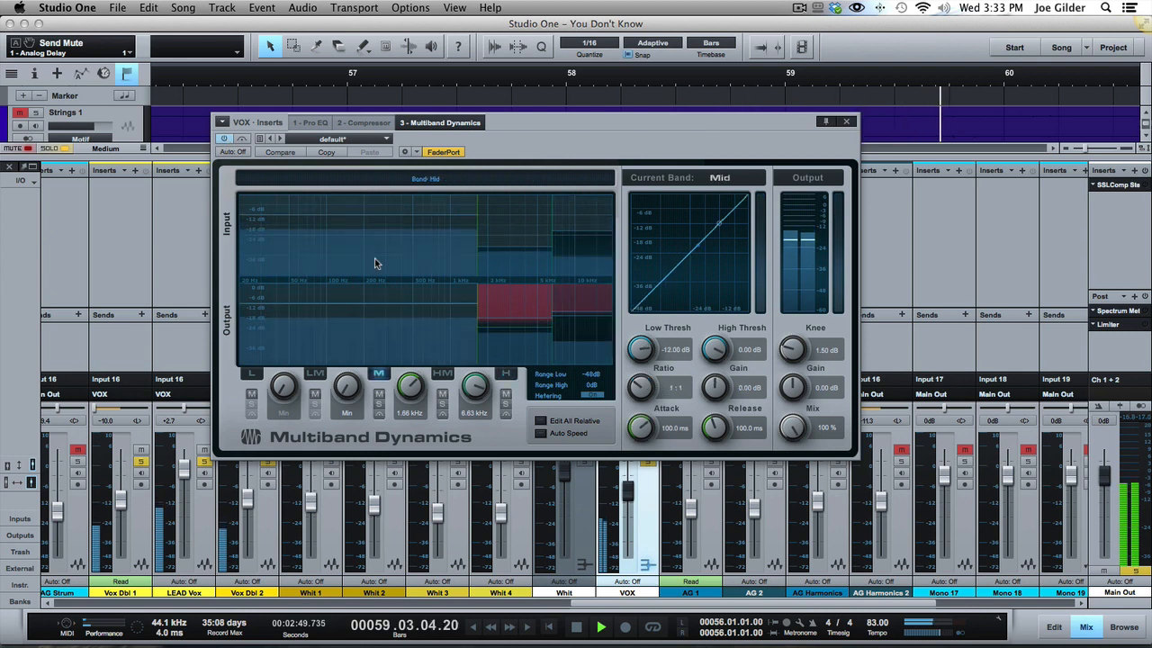
{"action": "left_click", "coordinate": [527, 221]}
{"action": "left_click", "coordinate": [578, 256]}
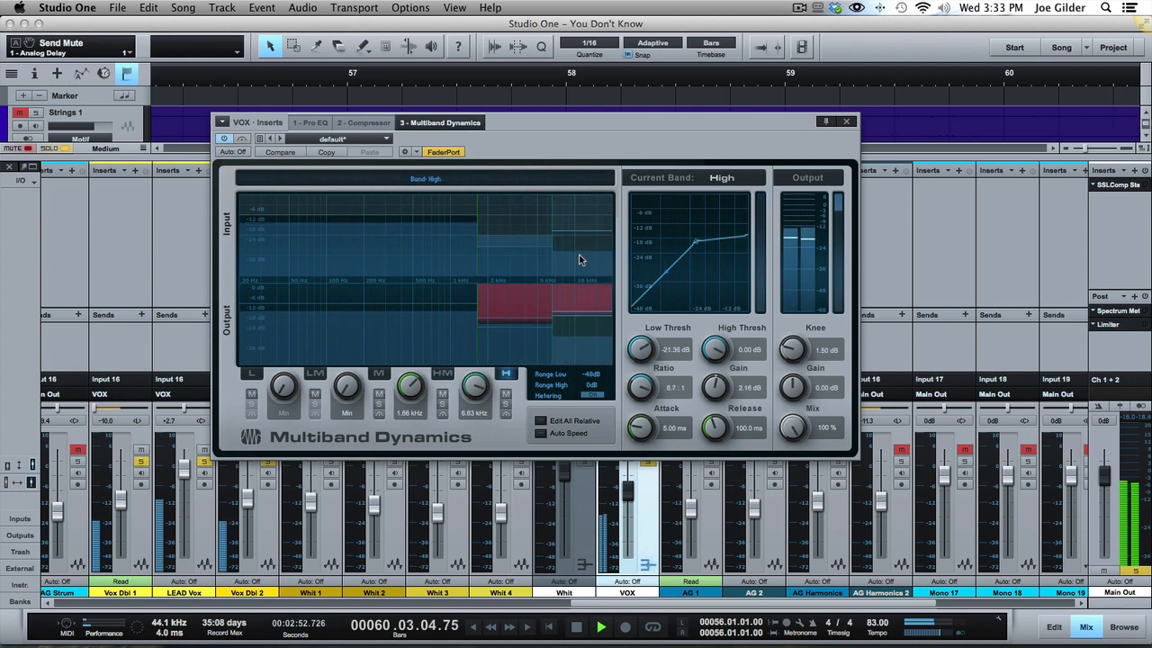
{"action": "key", "text": "space"}
Solo the High Mid band of Multiband Dynamics, play the vocals through it and take the band out of solo.
{"action": "left_click", "coordinate": [516, 225]}
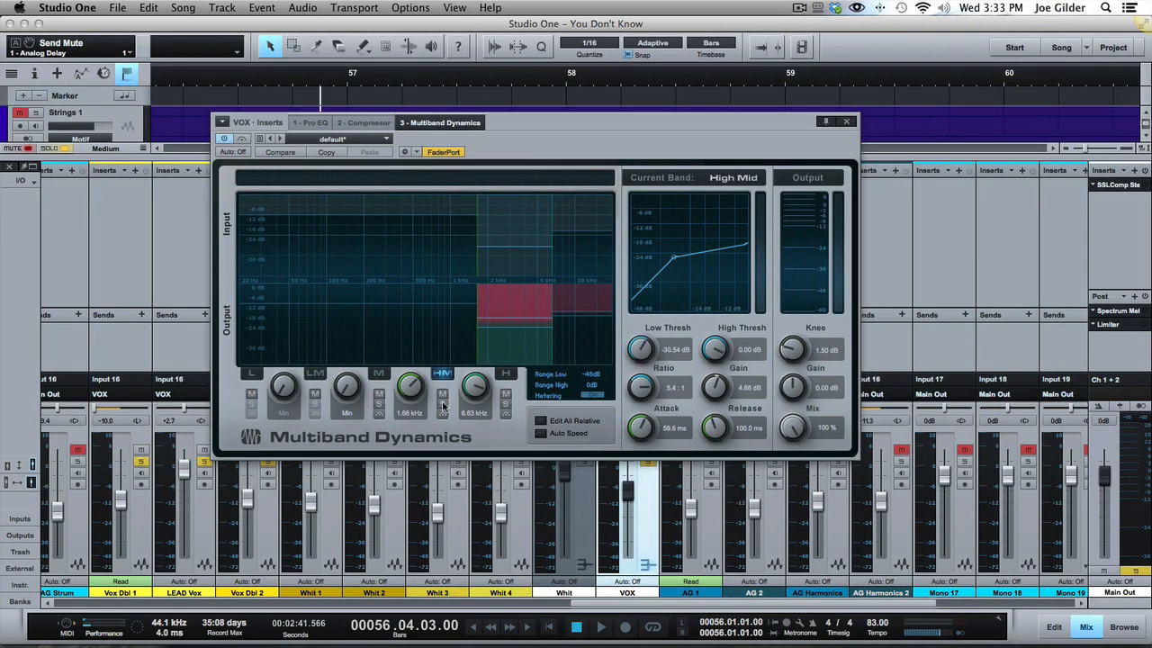
{"action": "left_click", "coordinate": [442, 404]}
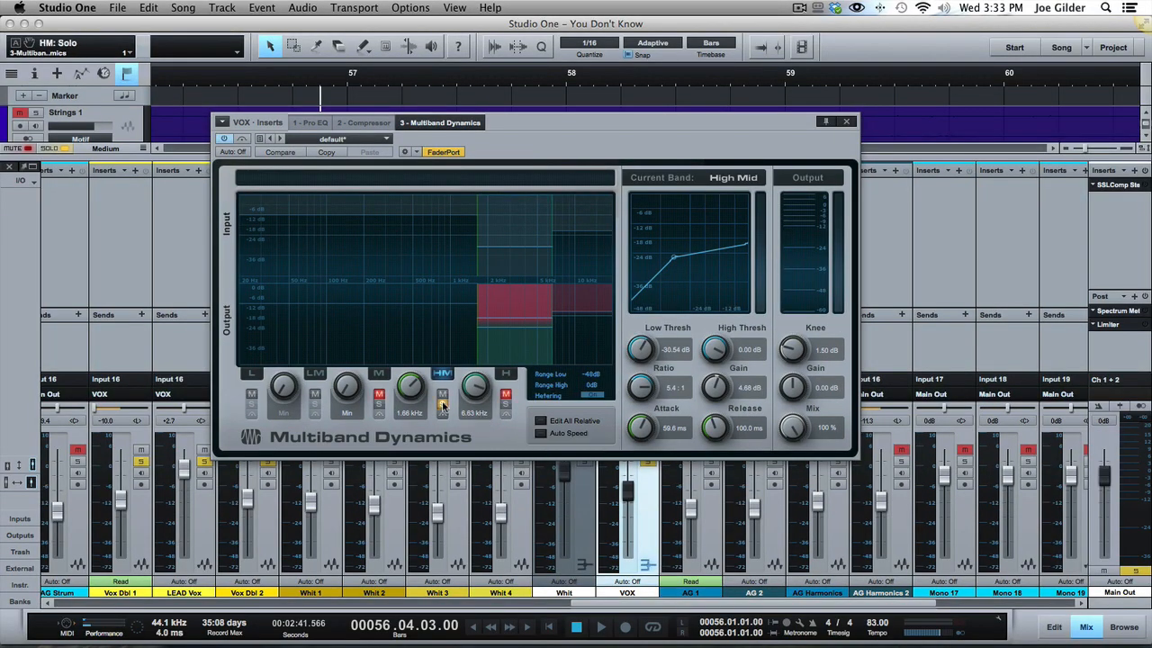
{"action": "key", "text": "space"}
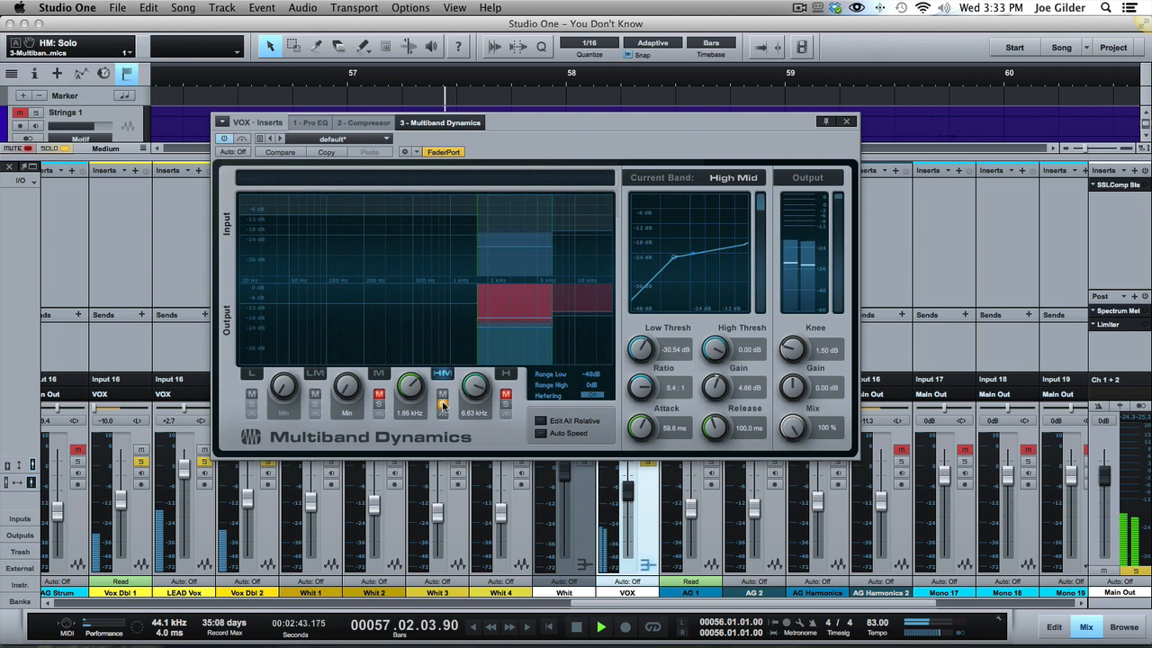
{"action": "key", "text": "space"}
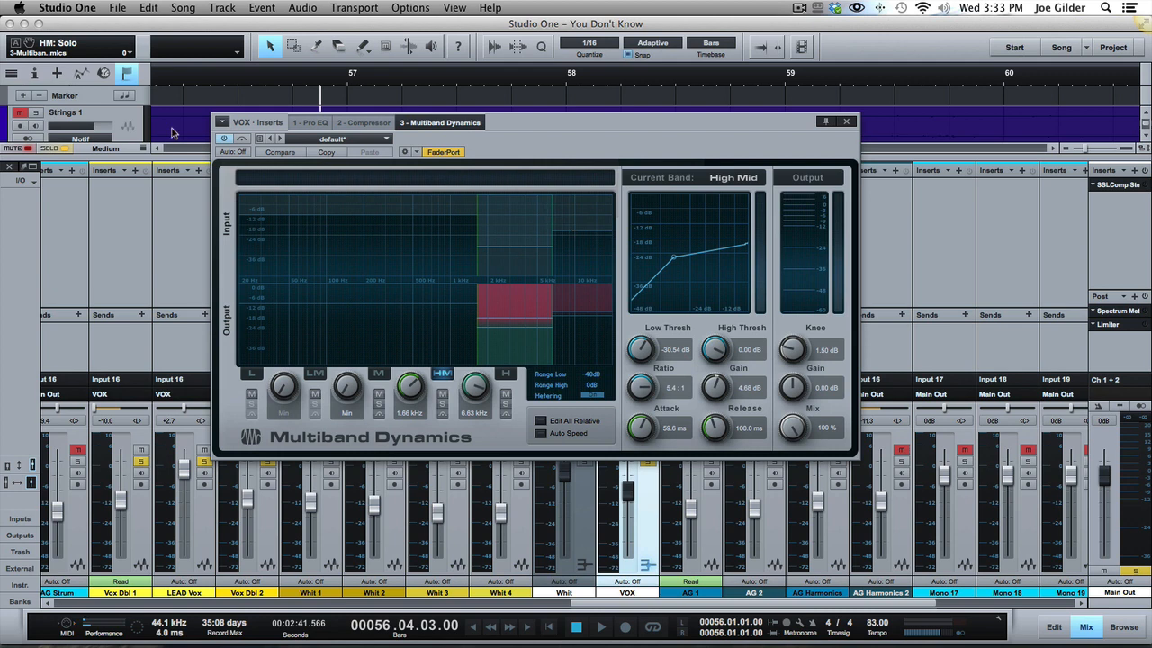
Replay the soloed vocals with all bands active, switching Multiband Dynamics from bypassed to enabled partway through the passage.
{"action": "left_click", "coordinate": [224, 140]}
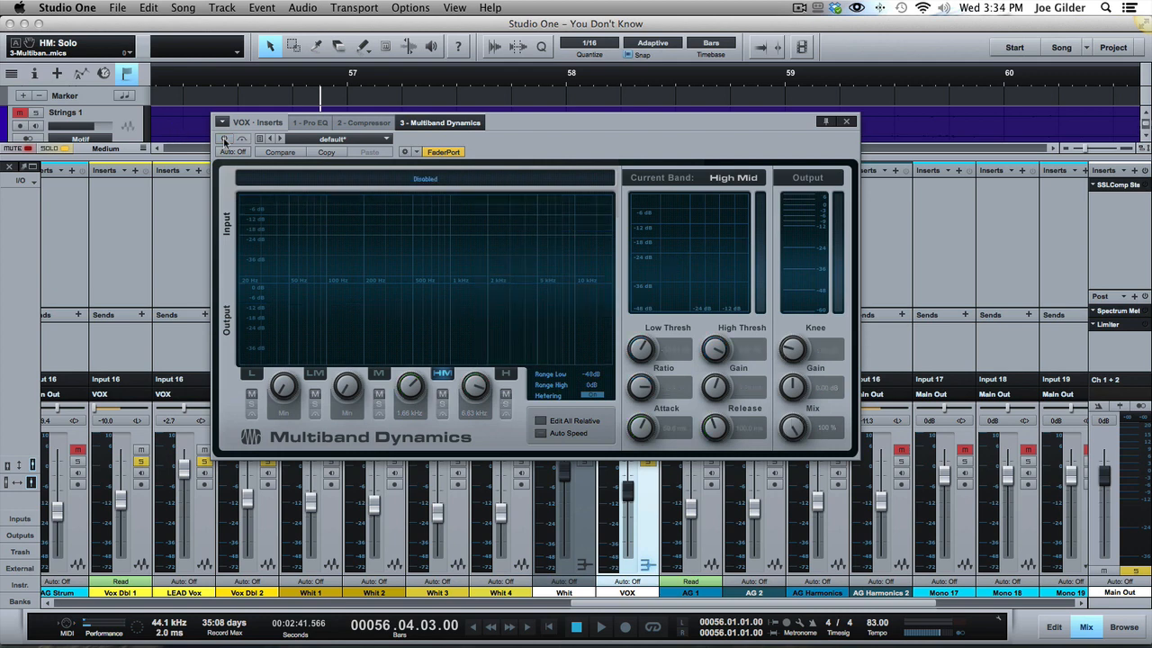
{"action": "key", "text": "space"}
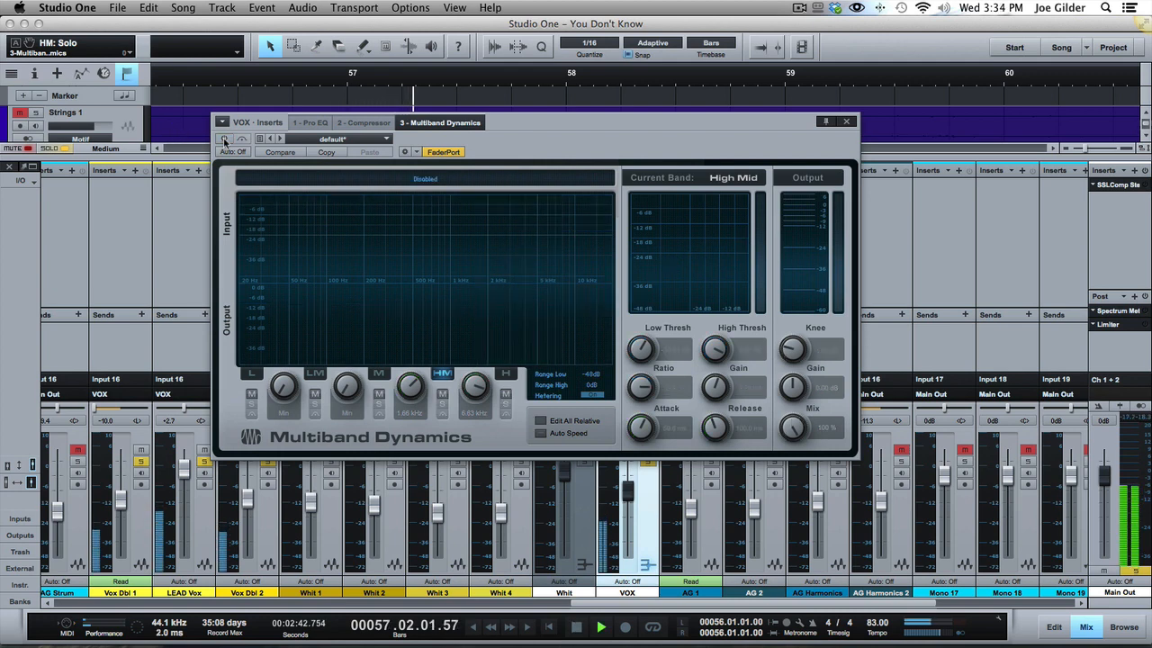
{"action": "left_click", "coordinate": [224, 140]}
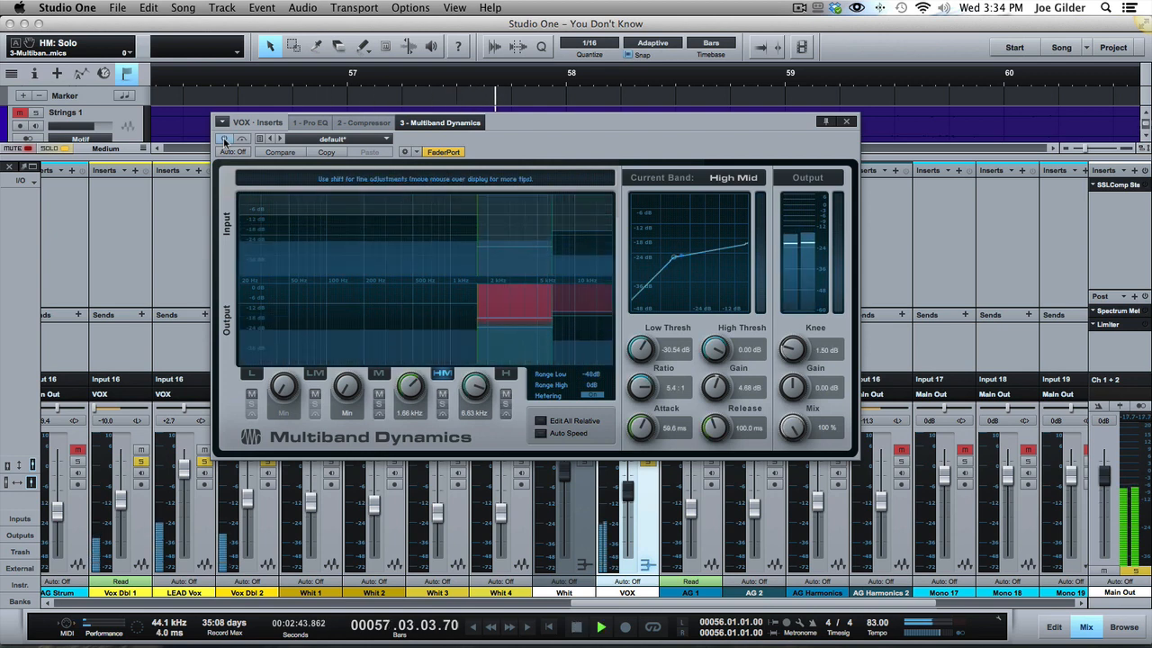
{"action": "key", "text": "space"}
Close Multiband Dynamics, unmute the VOX bus's Analog Delay send and audition it on the soloed vocals and in the full mix.
{"action": "left_click", "coordinate": [846, 121]}
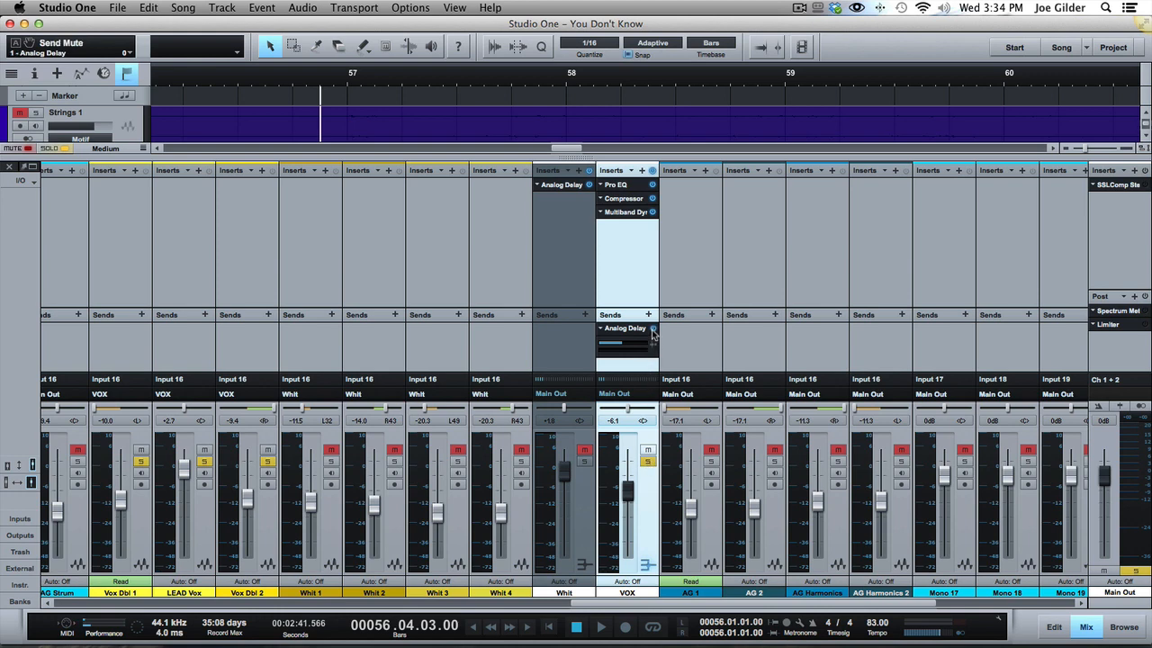
{"action": "key", "text": "space"}
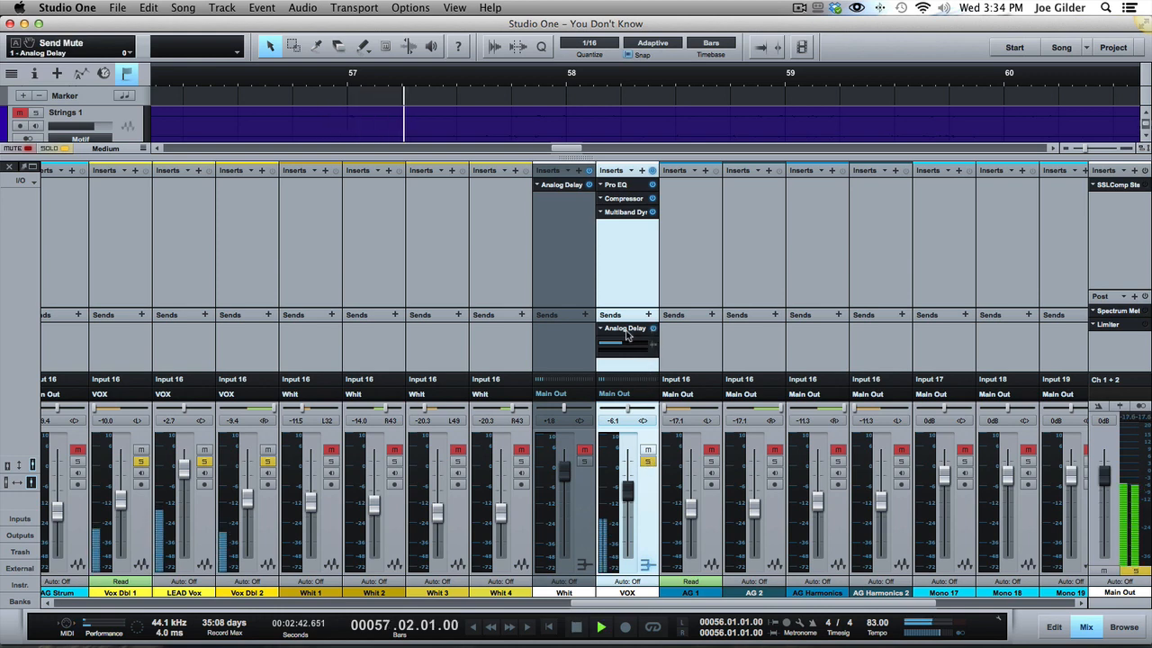
{"action": "key", "text": "space"}
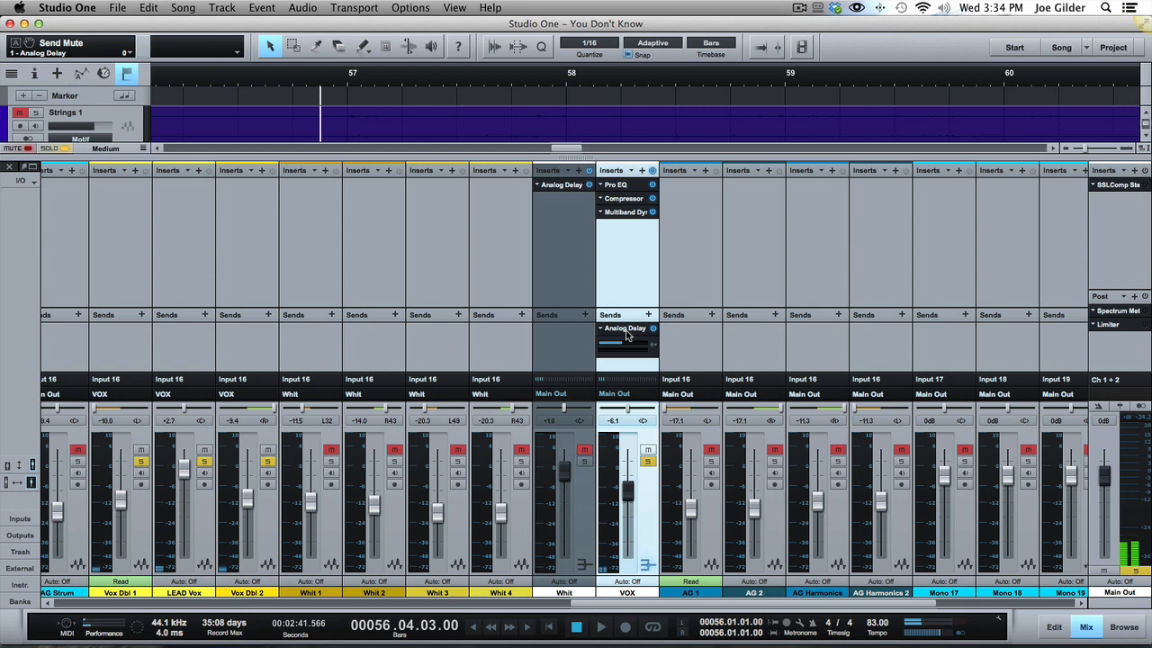
{"action": "key", "text": "space"}
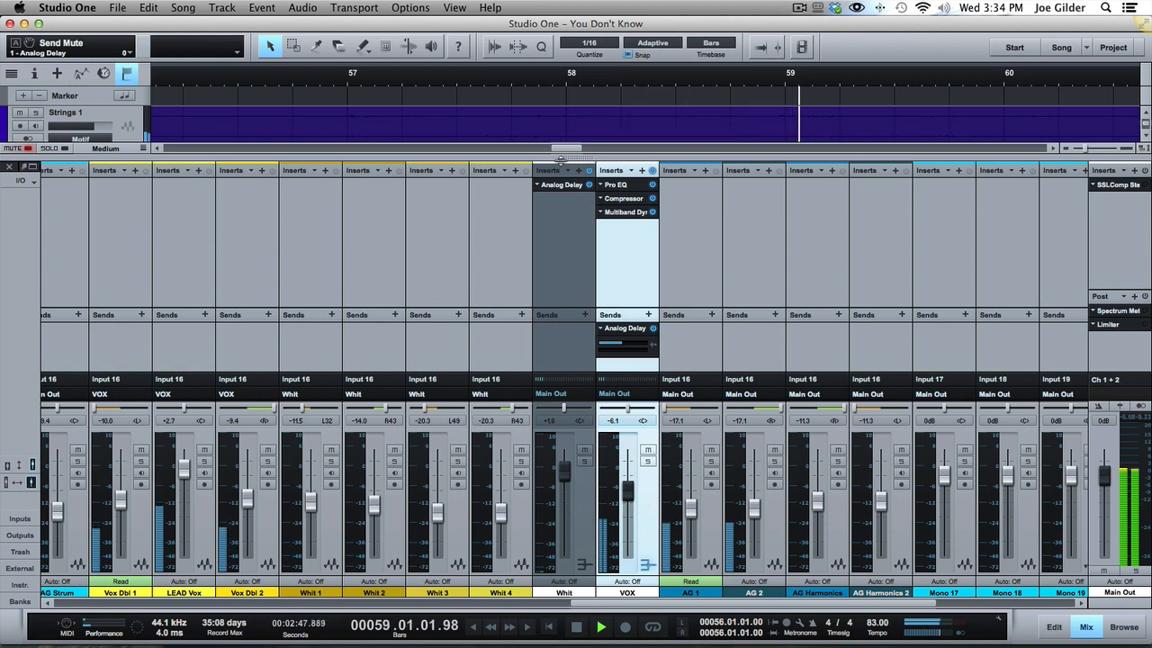
{"action": "key", "text": "space"}
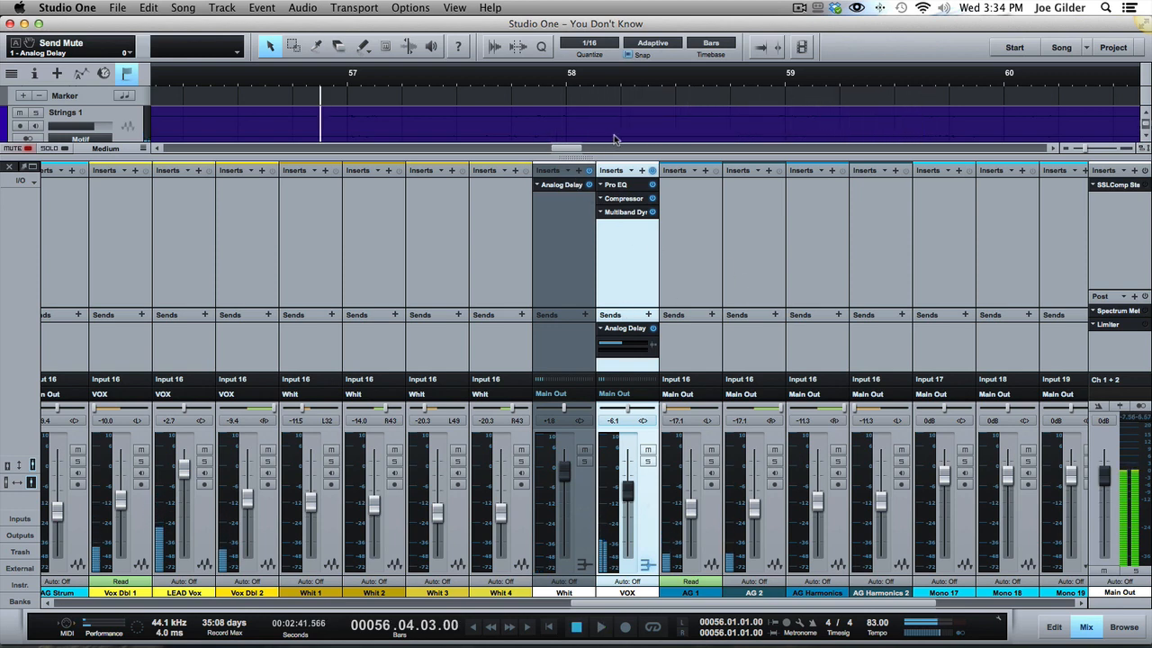
Hide the mixer and examine the Whit 1 to Whit 4 backing vocal clips in the arrangement.
{"action": "key", "text": "F3"}
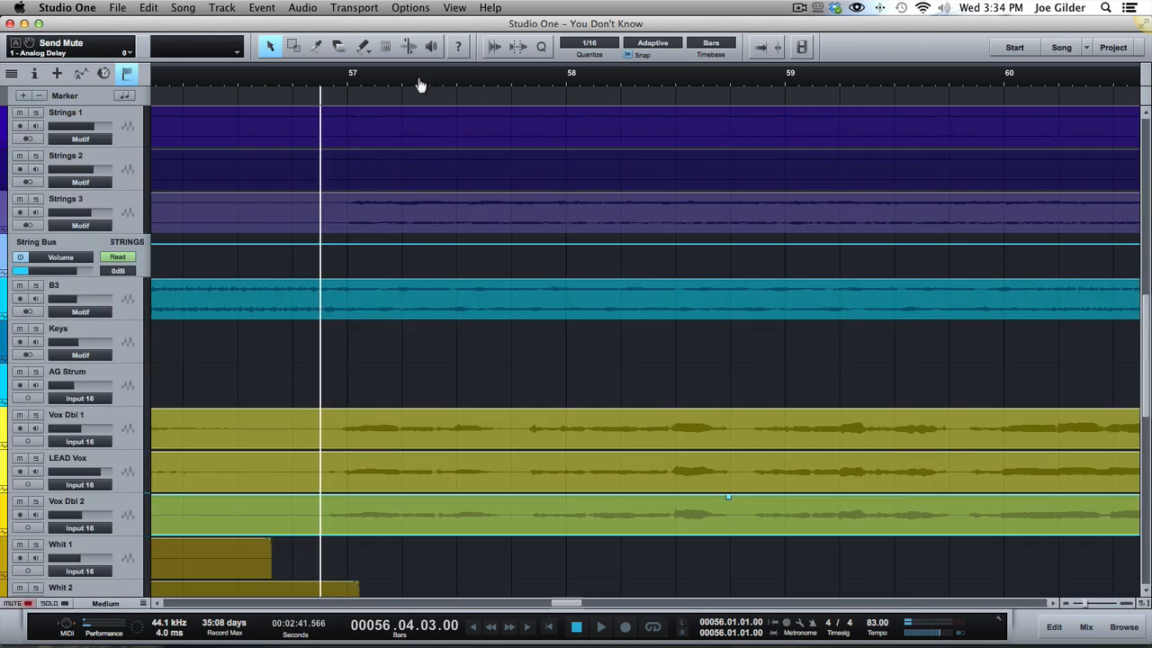
{"action": "left_click_drag", "start_coordinate": [420, 81], "coordinate": [416, 22]}
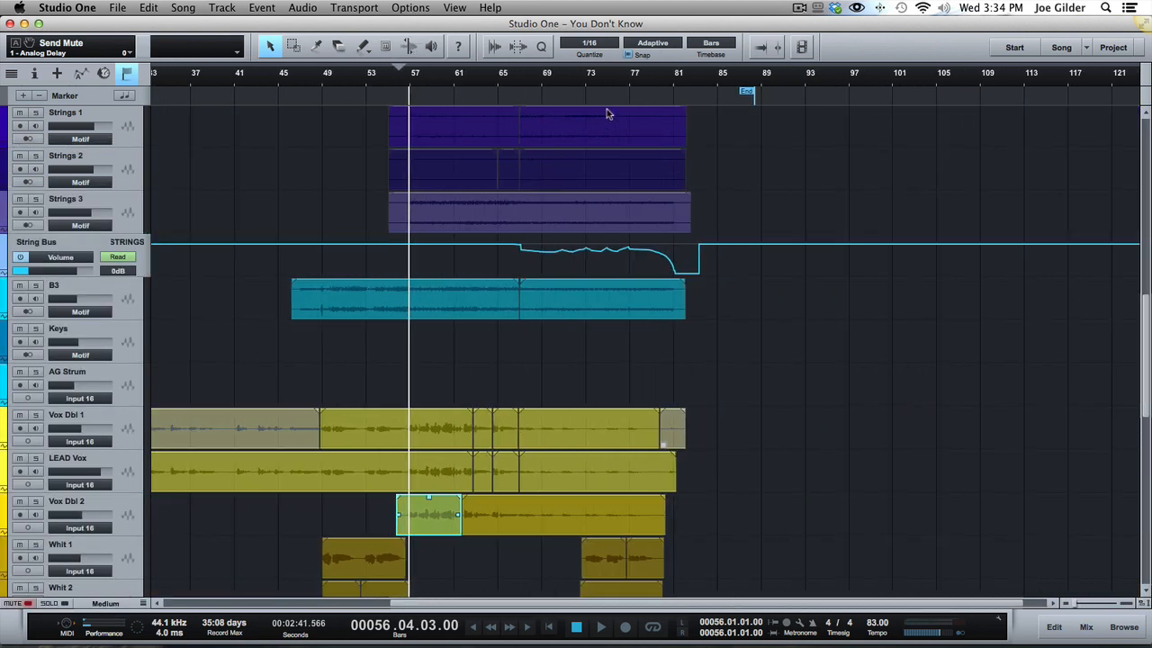
{"action": "left_click_drag", "start_coordinate": [586, 78], "coordinate": [594, 153]}
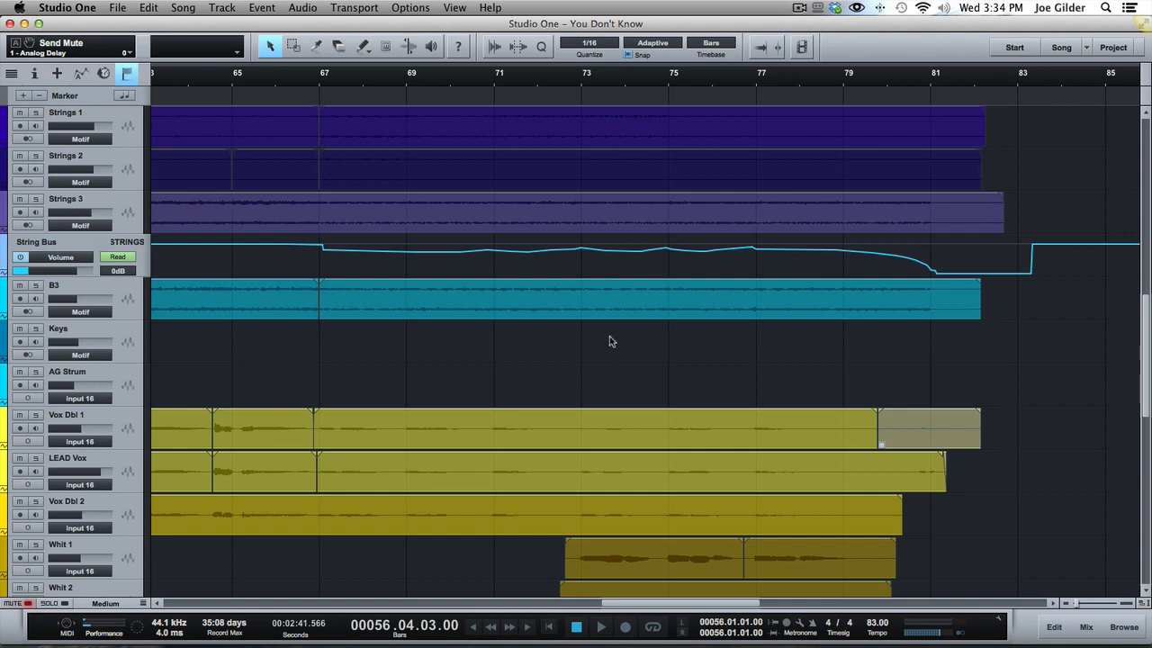
{"action": "scroll", "coordinate": [609, 337], "scroll_direction": "down", "scroll_amount": 5}
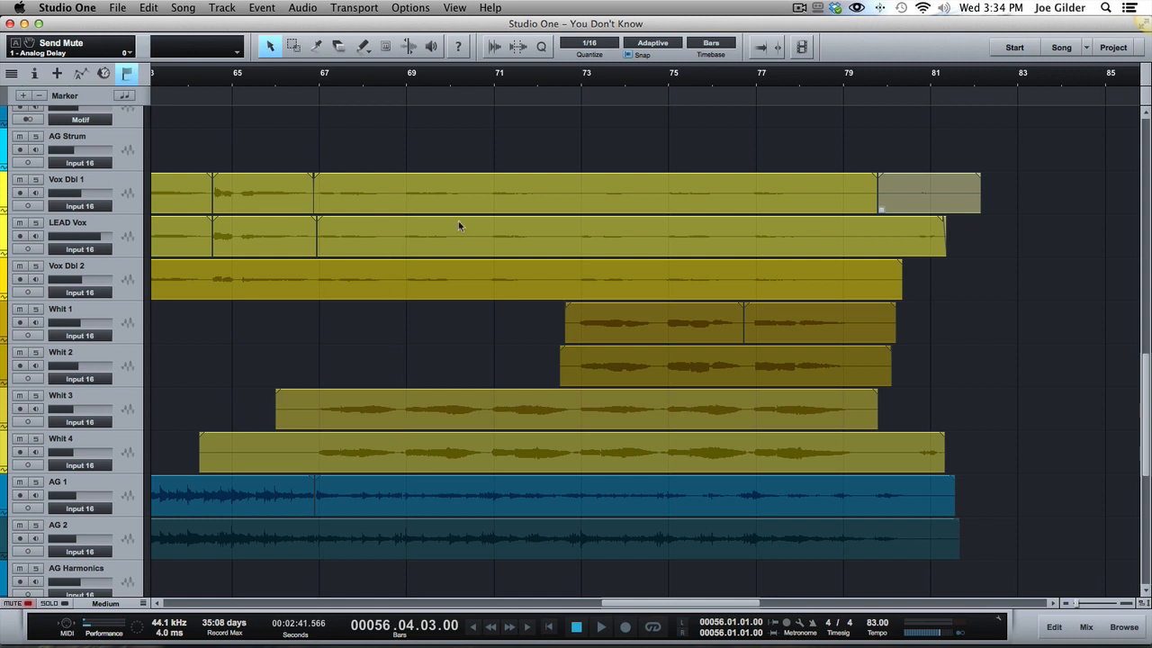
{"action": "scroll", "coordinate": [405, 290], "scroll_direction": "left", "scroll_amount": 6}
{"action": "scroll", "coordinate": [405, 290], "scroll_direction": "up", "scroll_amount": 1}
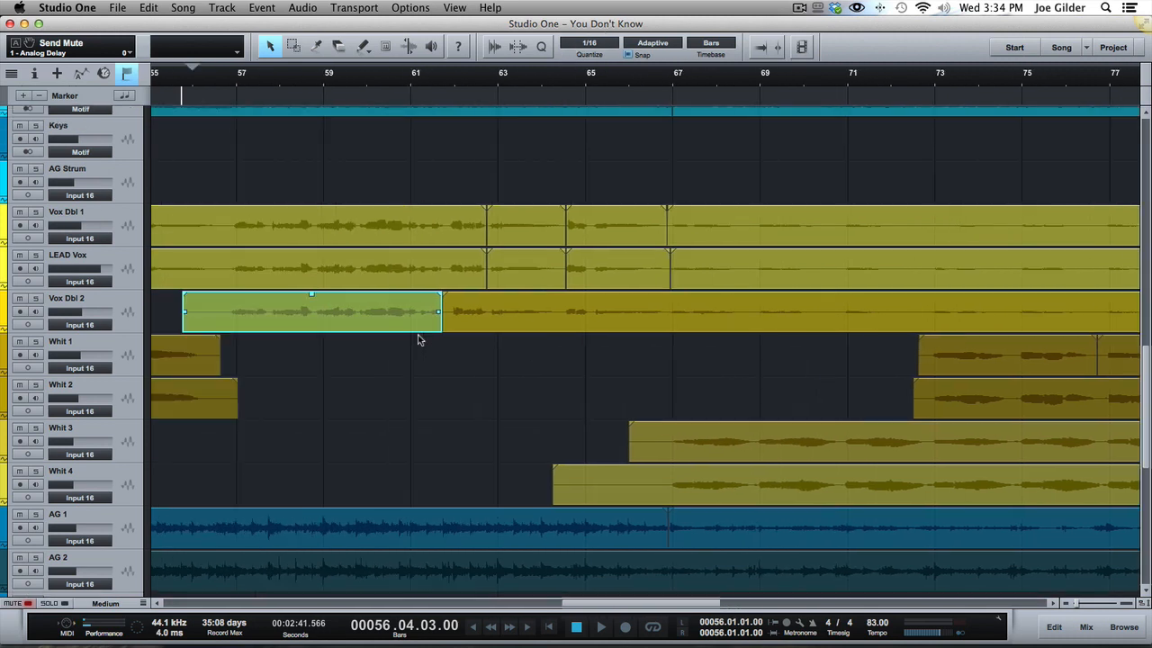
Audition the full mix from bar 63 and from bar 67, where the Whit 3 and Whit 4 vocals sing.
{"action": "left_click", "coordinate": [407, 77]}
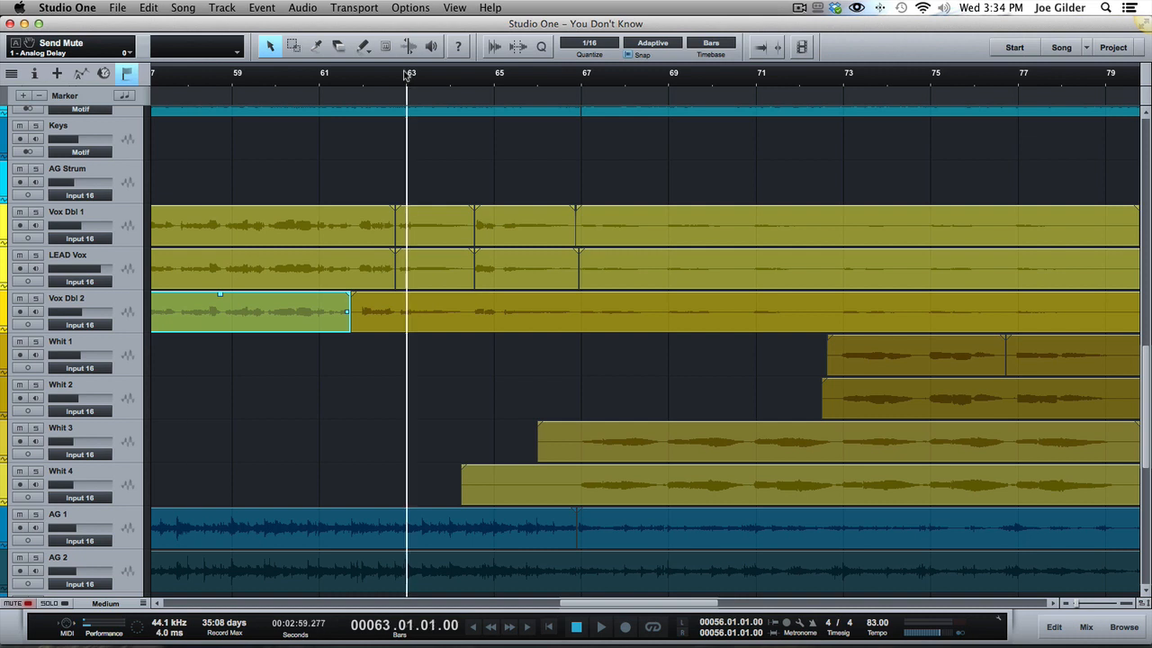
{"action": "key", "text": "space"}
{"action": "key", "text": "space"}
{"action": "left_click", "coordinate": [582, 81]}
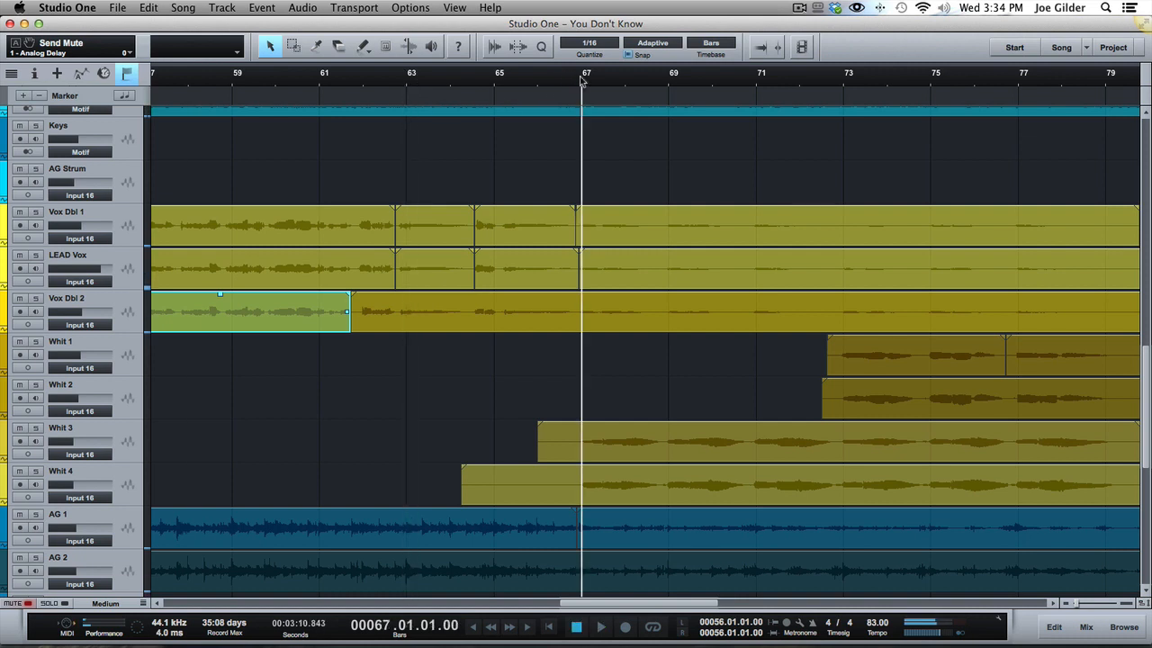
{"action": "key", "text": "space"}
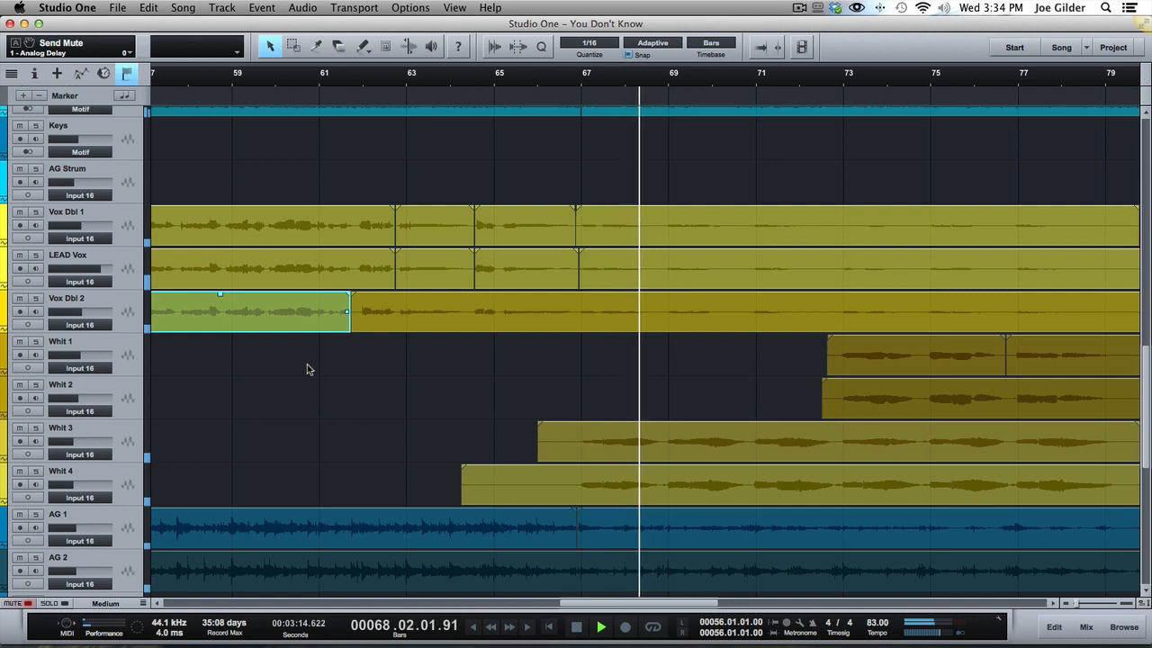
{"action": "key", "text": "space"}
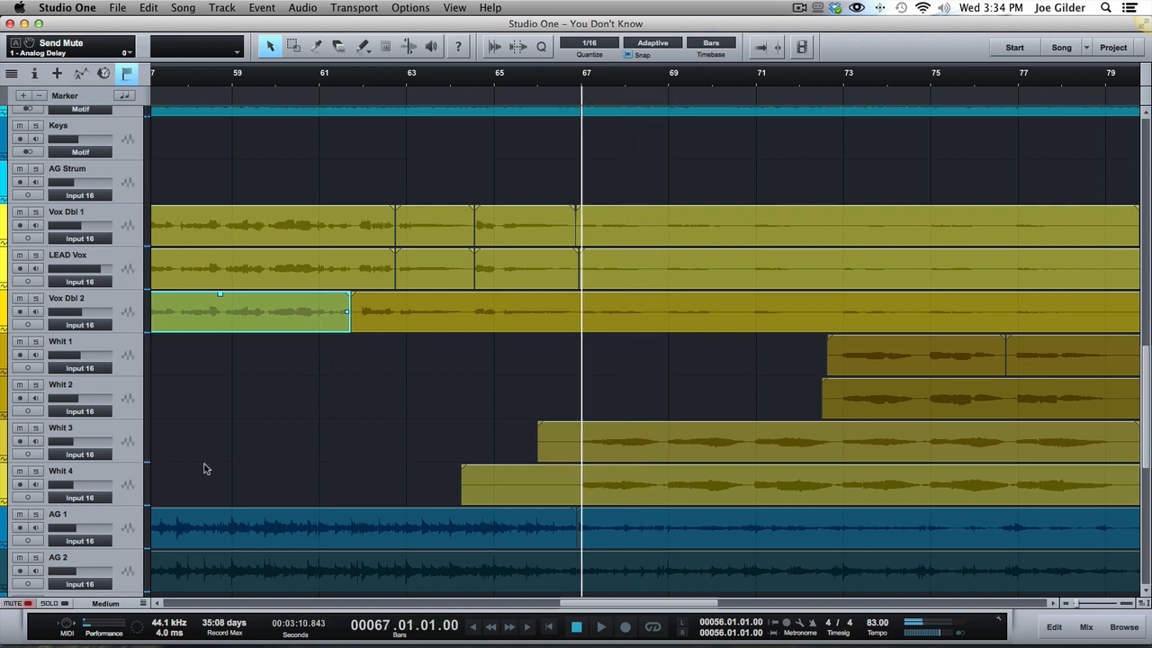
Solo the Whit 3 and Whit 4 tracks together and play them from bar 67.
{"action": "left_click", "coordinate": [131, 444]}
{"action": "left_click", "coordinate": [132, 482], "text": "shift"}
{"action": "key", "text": "s"}
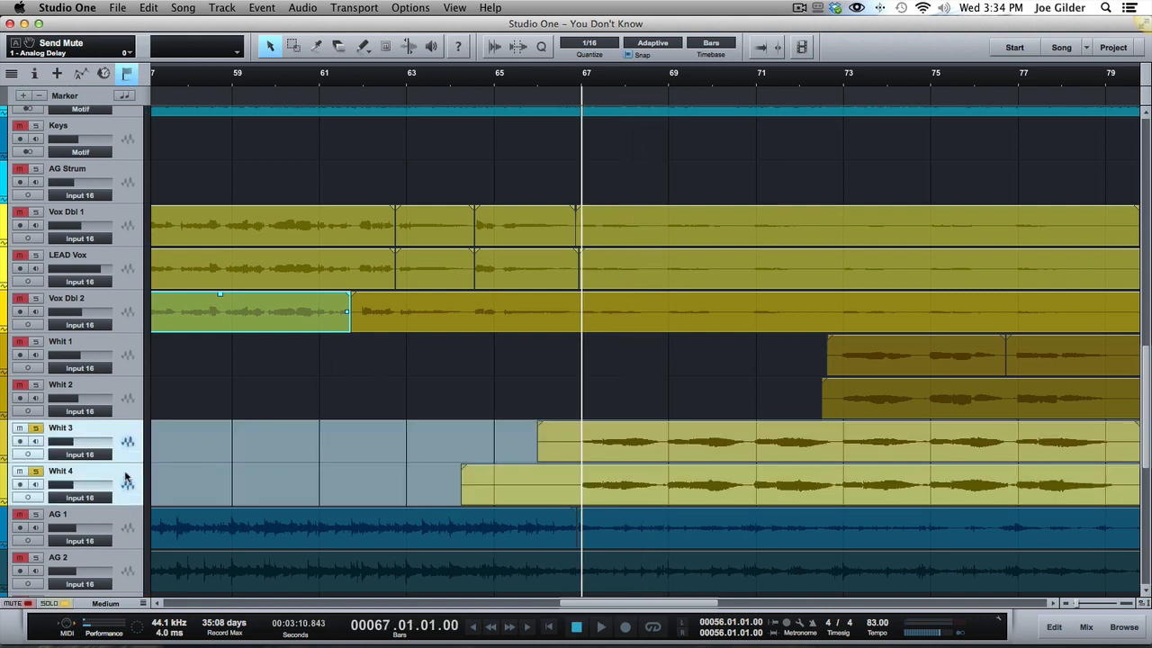
{"action": "scroll", "coordinate": [680, 482], "scroll_direction": "right", "scroll_amount": 3}
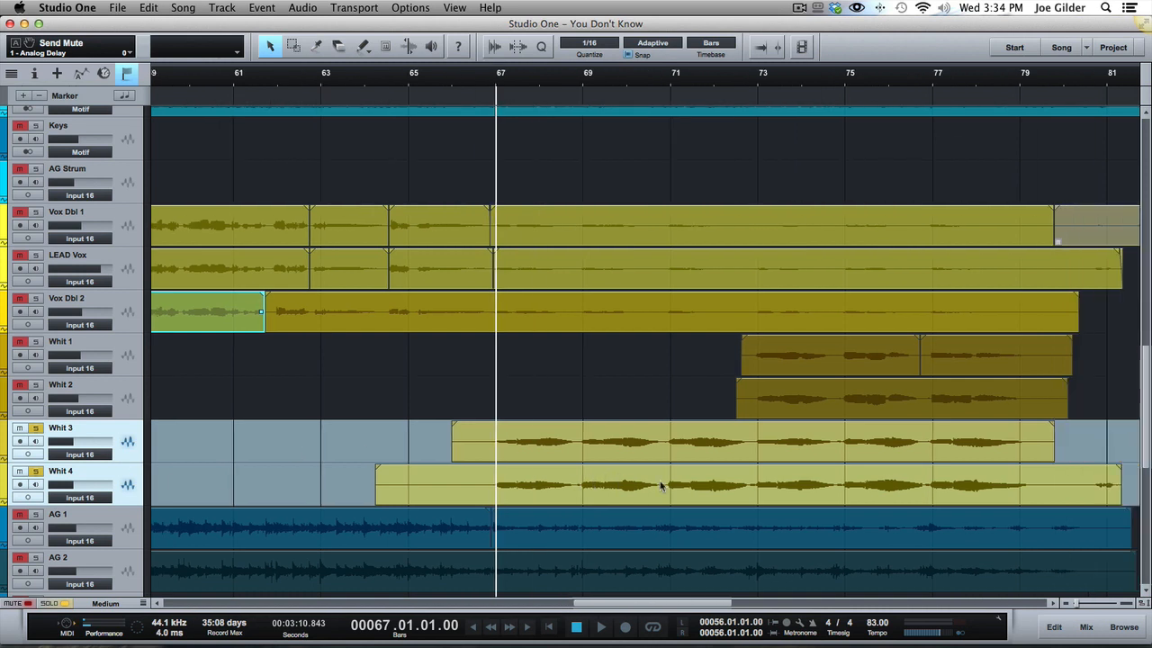
{"action": "key", "text": "space"}
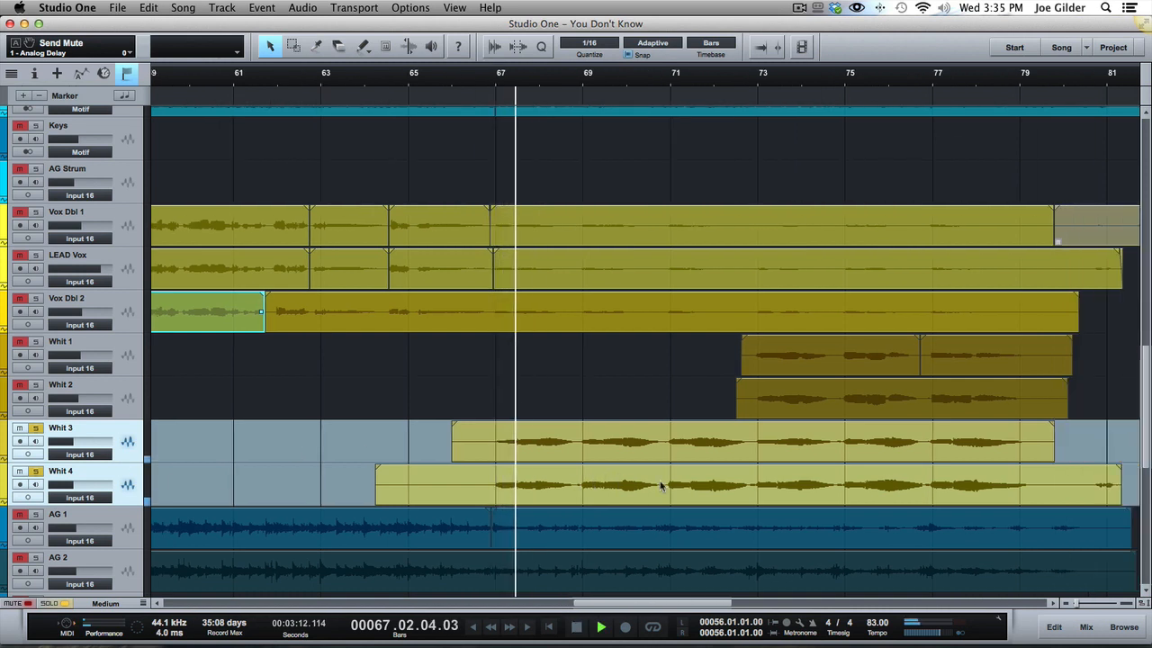
Add Vox Dbl 1, LEAD Vox and Vox Dbl 2, followed by Whit 1 and Whit 2, to the solo during playback.
{"action": "left_click", "coordinate": [128, 309]}
{"action": "left_click", "coordinate": [127, 225], "text": "shift"}
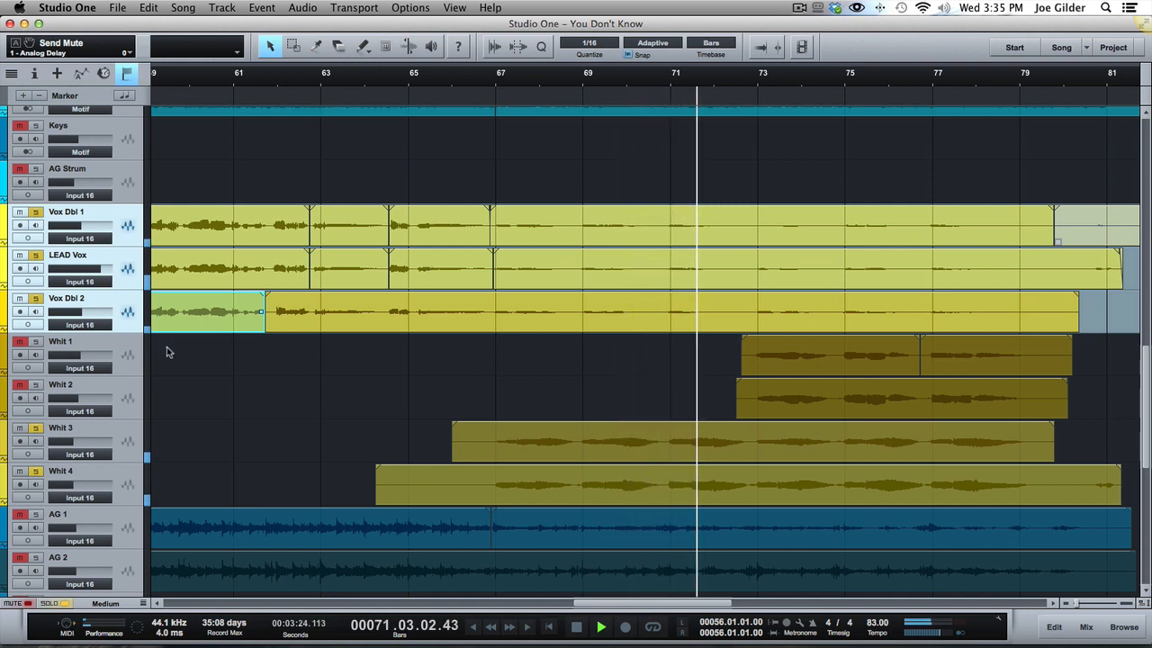
{"action": "left_click", "coordinate": [133, 362]}
{"action": "left_click", "coordinate": [127, 400], "text": "shift"}
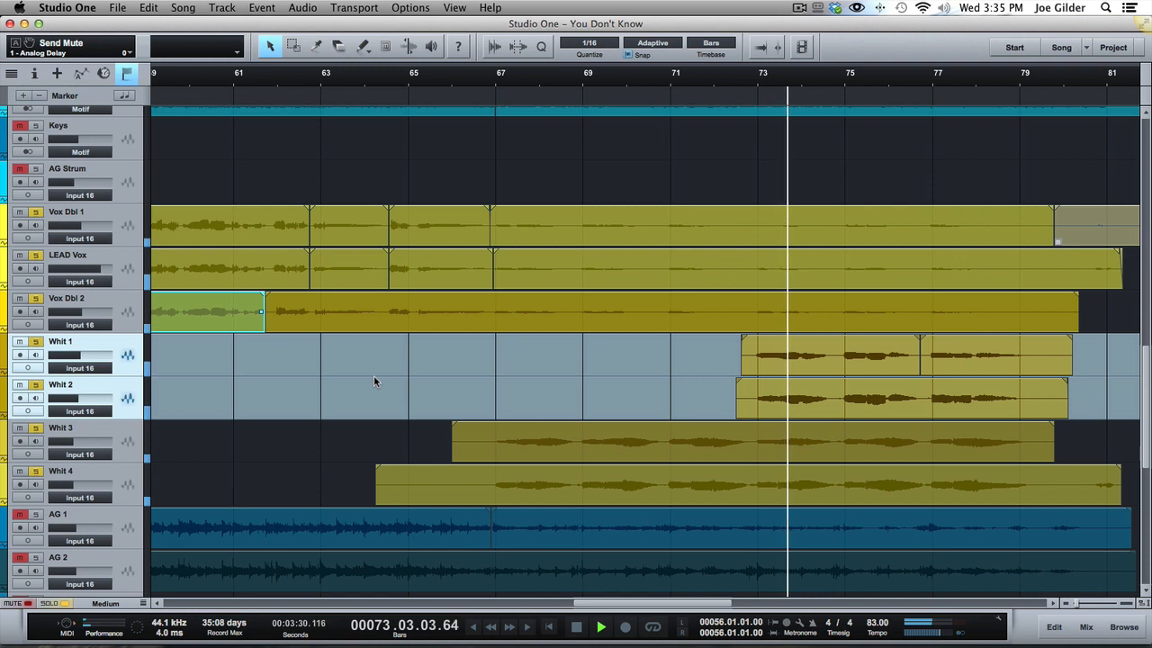
{"action": "key", "text": "ctrl+space"}
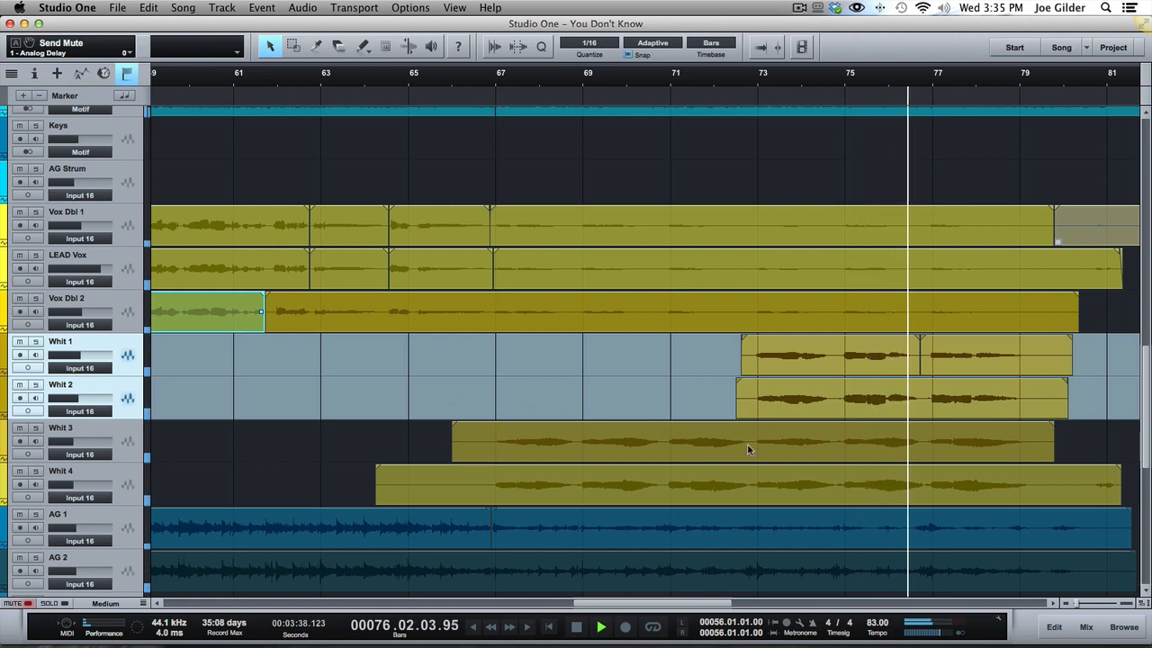
Listen to the soloed lead, double and Whit vocals up to about bar 79 and stop playback.
{"action": "scroll", "coordinate": [831, 482], "scroll_direction": "down", "scroll_amount": 4}
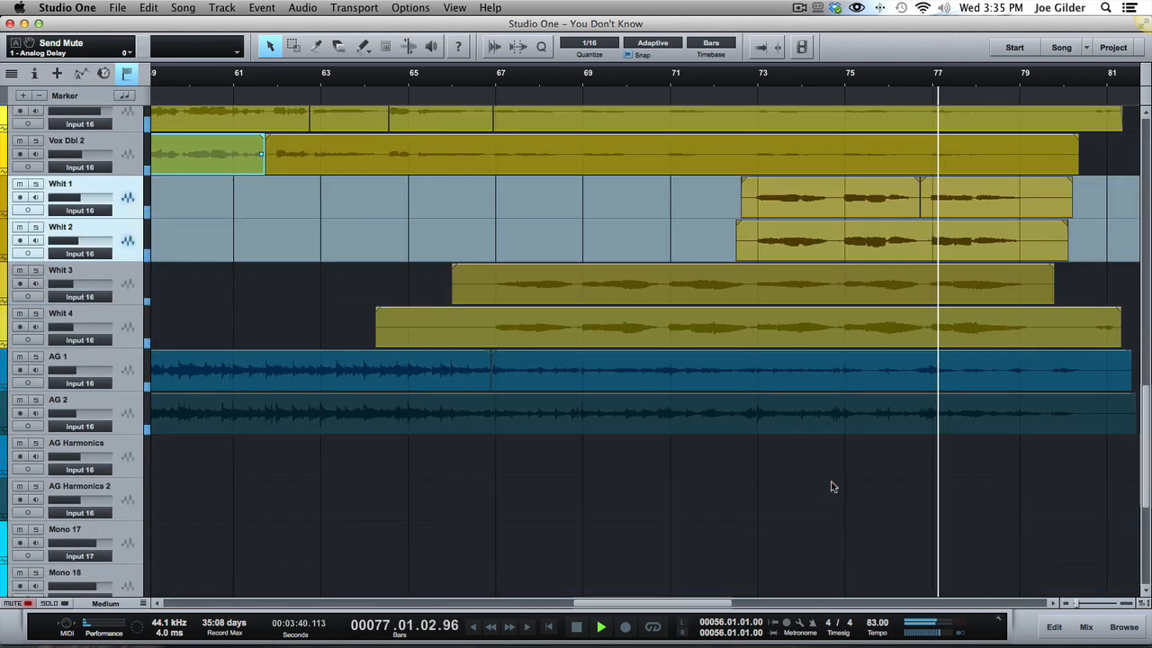
{"action": "scroll", "coordinate": [830, 486], "scroll_direction": "up", "scroll_amount": 3}
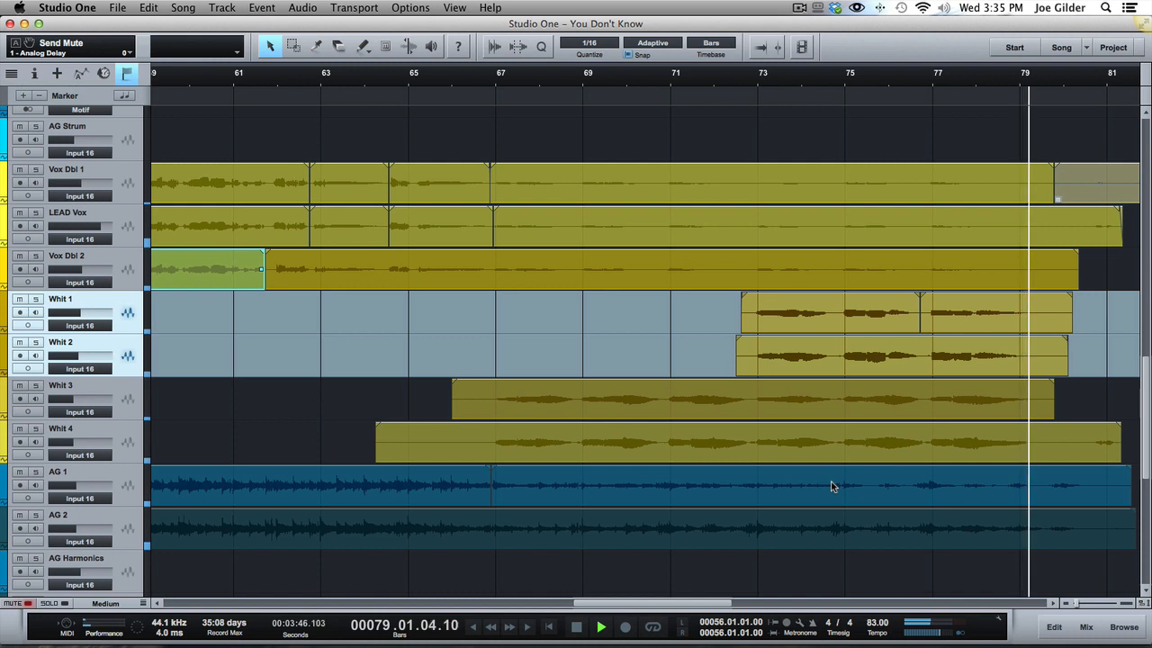
{"action": "key", "text": "space"}
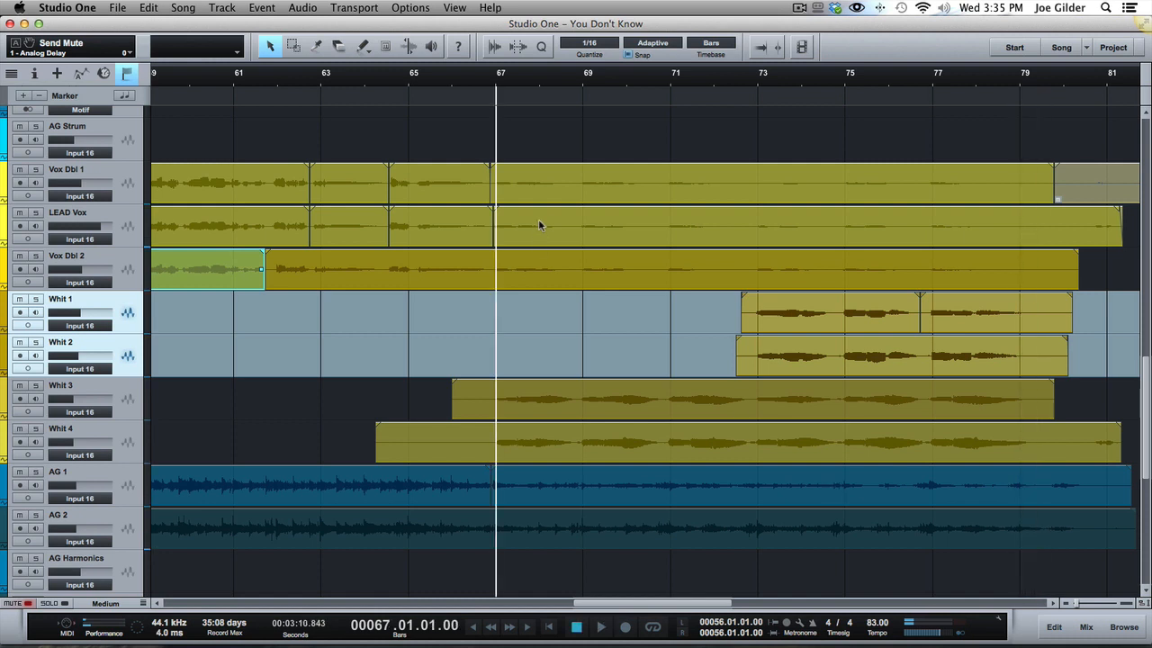
Point out the LEAD Vox, Vox Dbl 1 and Vox Dbl 2 clips together at bar 67, followed by the Whit 3 and Whit 4 clips.
{"action": "left_click", "coordinate": [538, 224]}
{"action": "left_click", "coordinate": [551, 194], "text": "shift"}
{"action": "left_click", "coordinate": [543, 267], "text": "shift"}
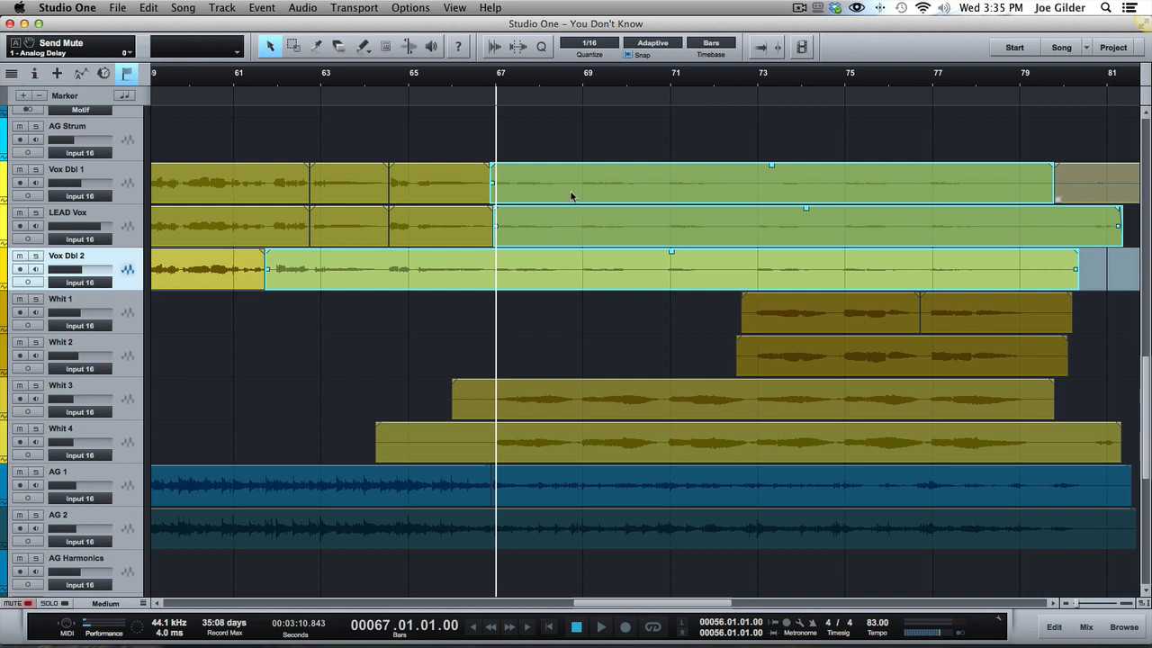
{"action": "left_click", "coordinate": [542, 408]}
{"action": "left_click", "coordinate": [550, 454], "text": "shift"}
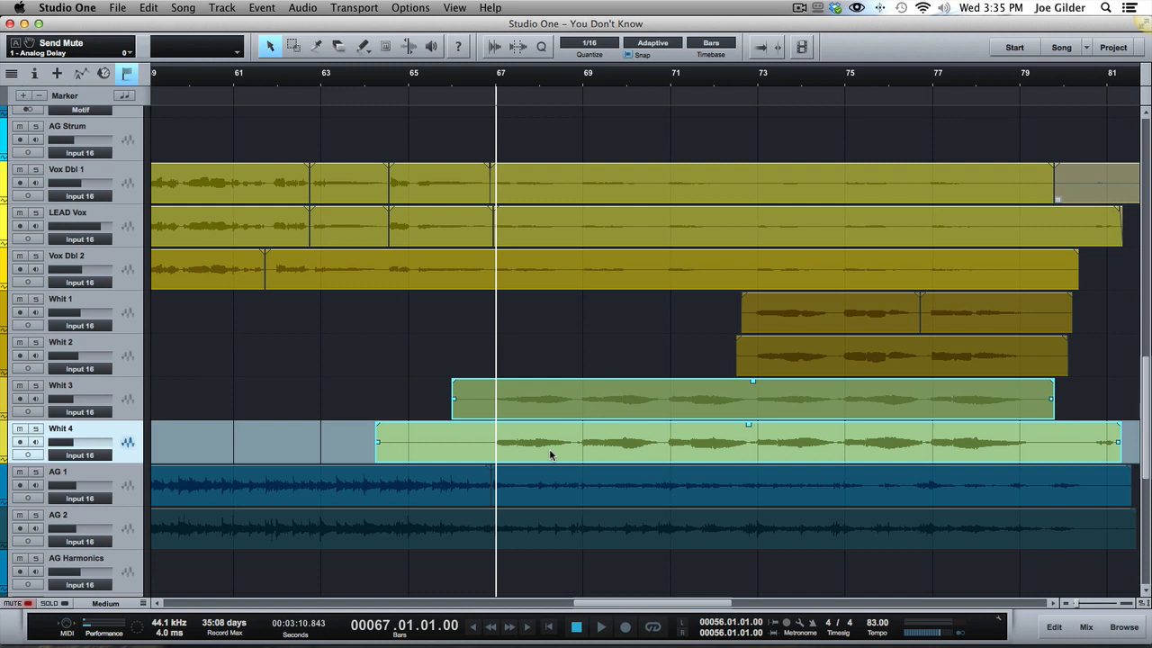
Select both Whit 1 clips together with the Whit 2 clip, and reduce the track height to Tiny.
{"action": "left_click", "coordinate": [859, 359]}
{"action": "left_click", "coordinate": [862, 315]}
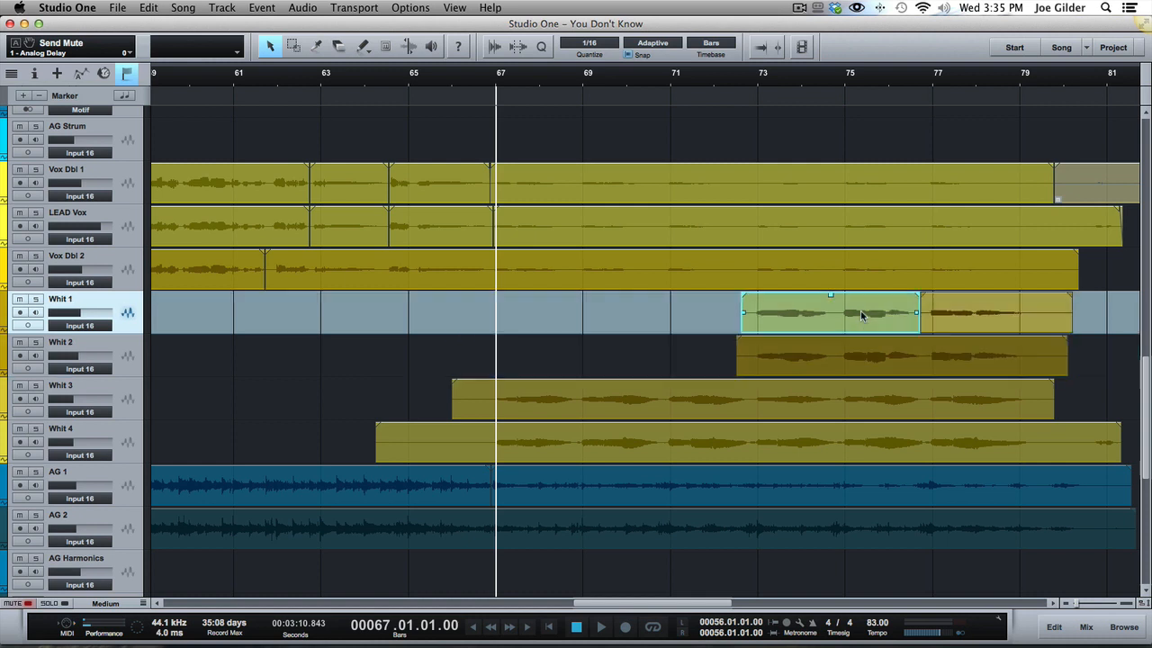
{"action": "left_click", "coordinate": [979, 322], "text": "shift"}
{"action": "left_click", "coordinate": [957, 351]}
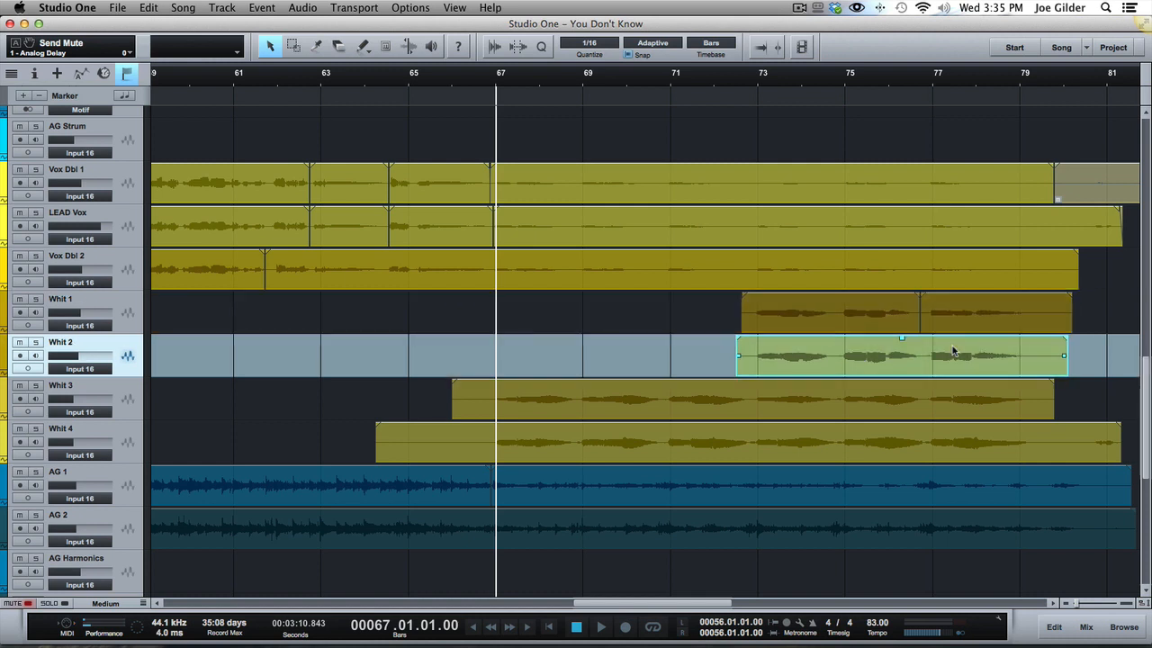
{"action": "left_click", "coordinate": [959, 323], "text": "shift"}
{"action": "left_click", "coordinate": [850, 314], "text": "shift"}
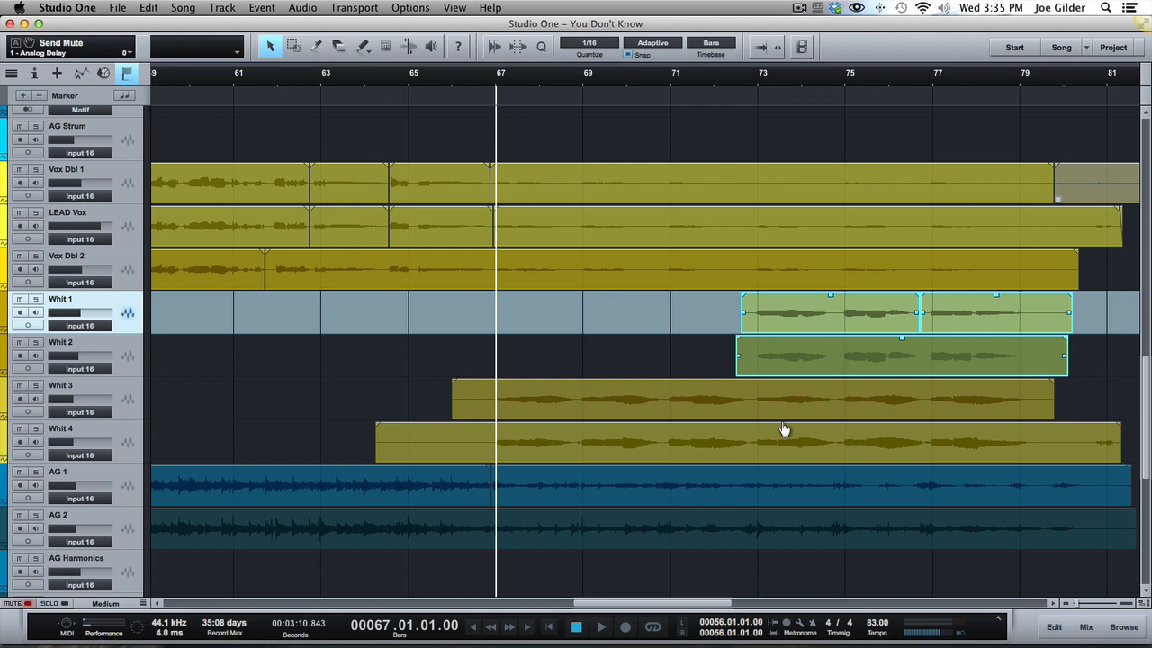
{"action": "key", "text": "shift+w"}
{"action": "key", "text": "shift+w"}
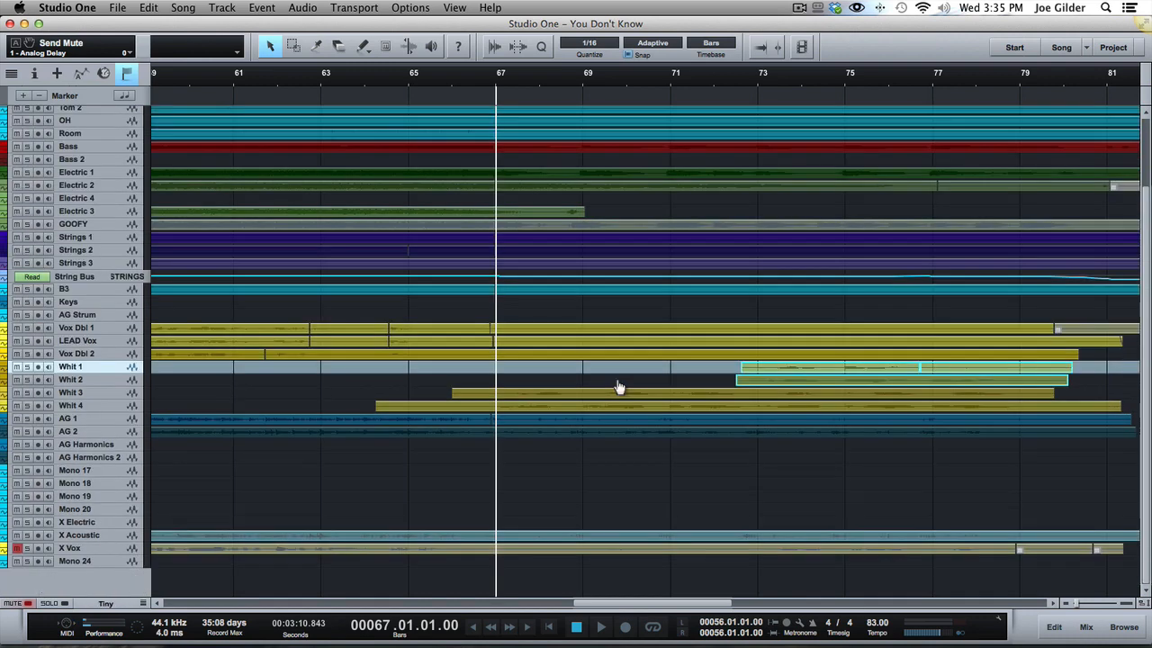